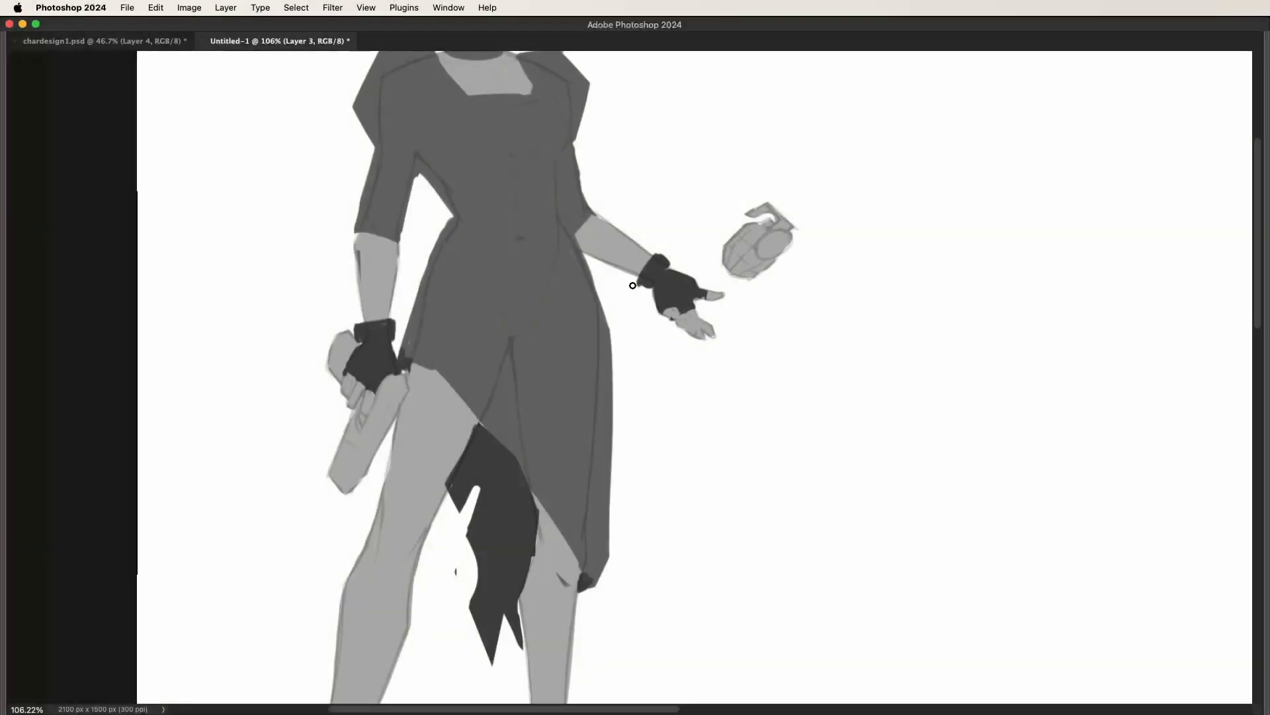
Copy the right figure's legs to a new layer and move them onto the left figure.
scroll(641, 351, "down", 3)
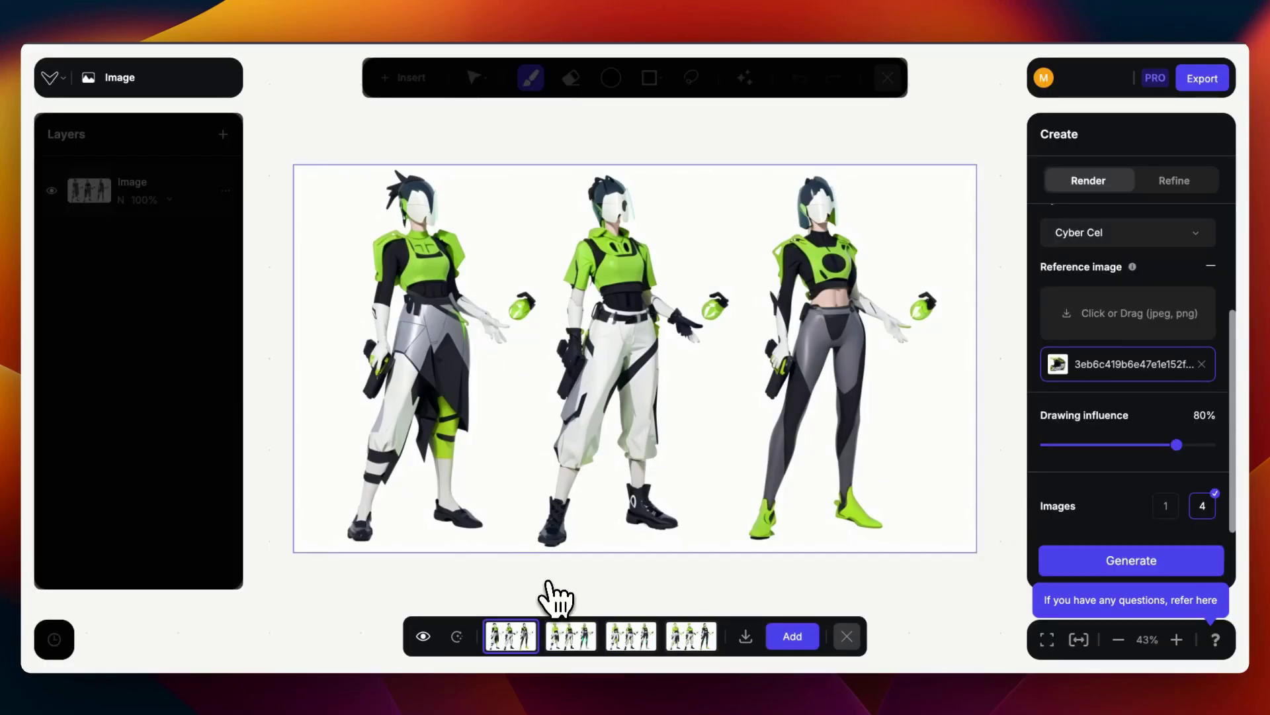
left_click(568, 640)
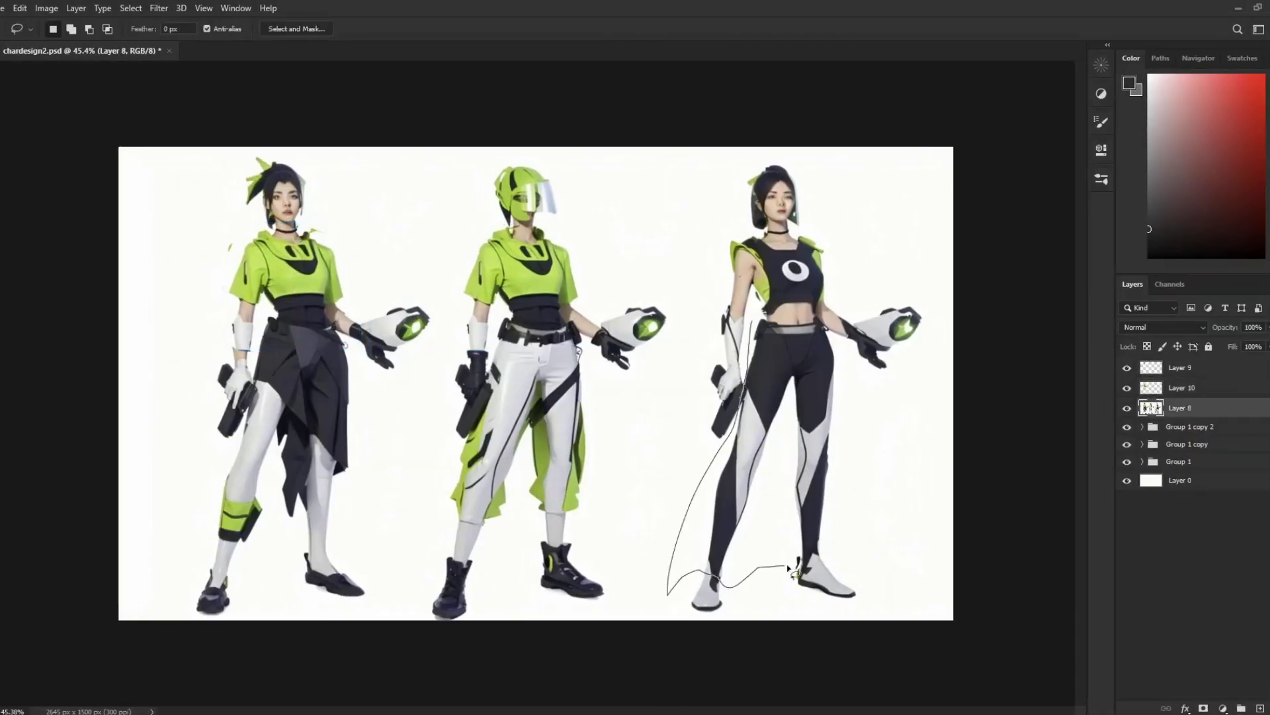
left_click_drag(788, 568, 669, 592)
key("ctrl+j")
key("ctrl+t")
left_click_drag(708, 445, 318, 446)
key("Return")
key("e")
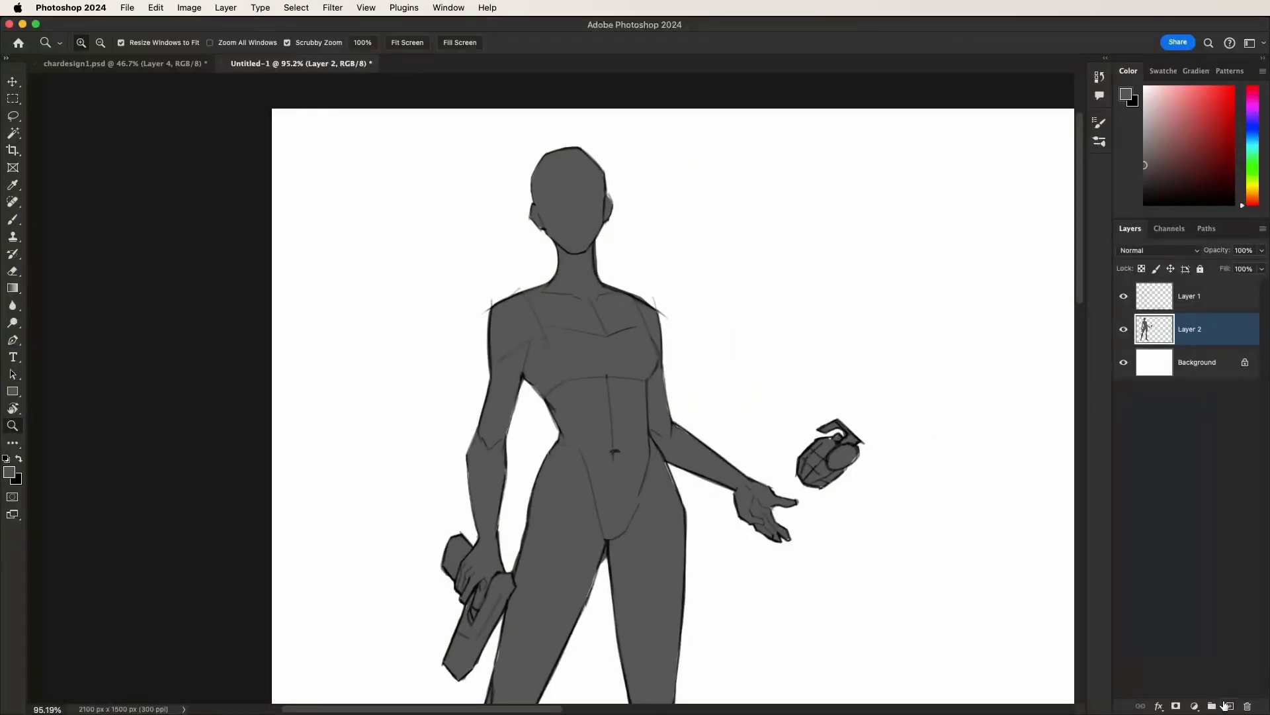
Paint and fill a grey spiky hair shape over the head on a new layer.
key("super+shift+alt+n")
key("b")
left_click_drag(487, 188, 533, 161)
key("alt+BackSpace")
key("super+d")
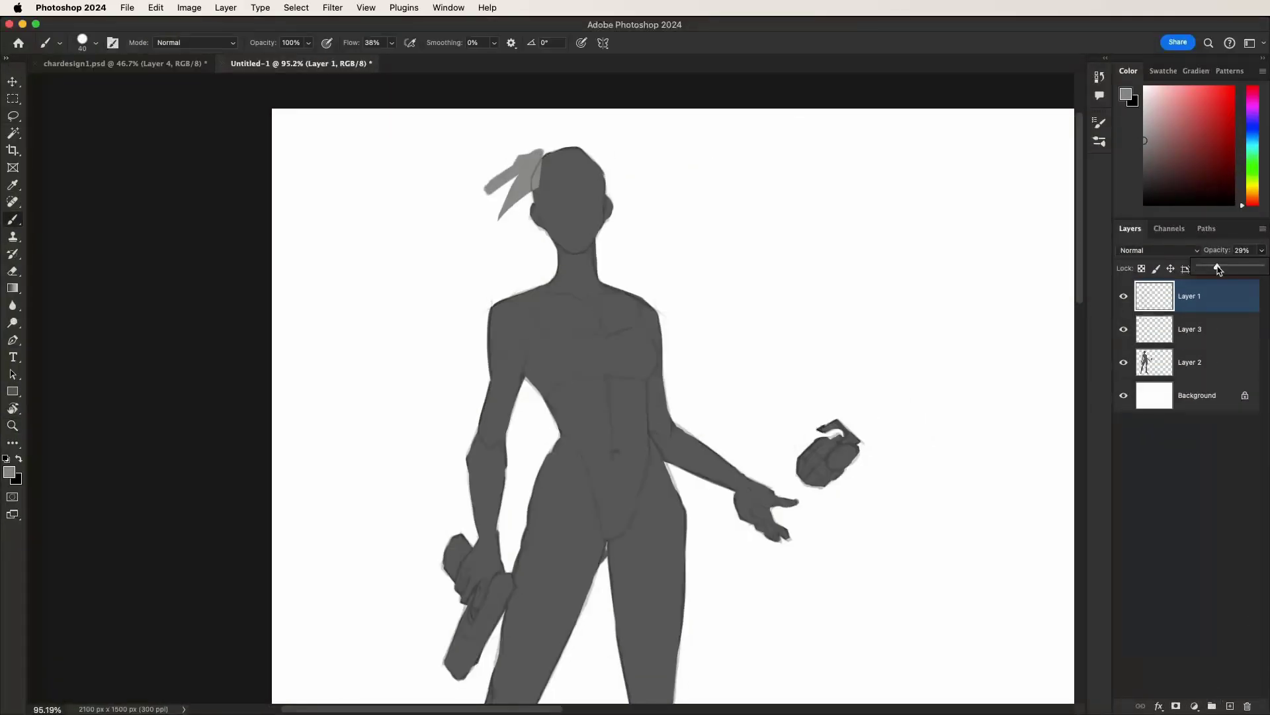
key("e")
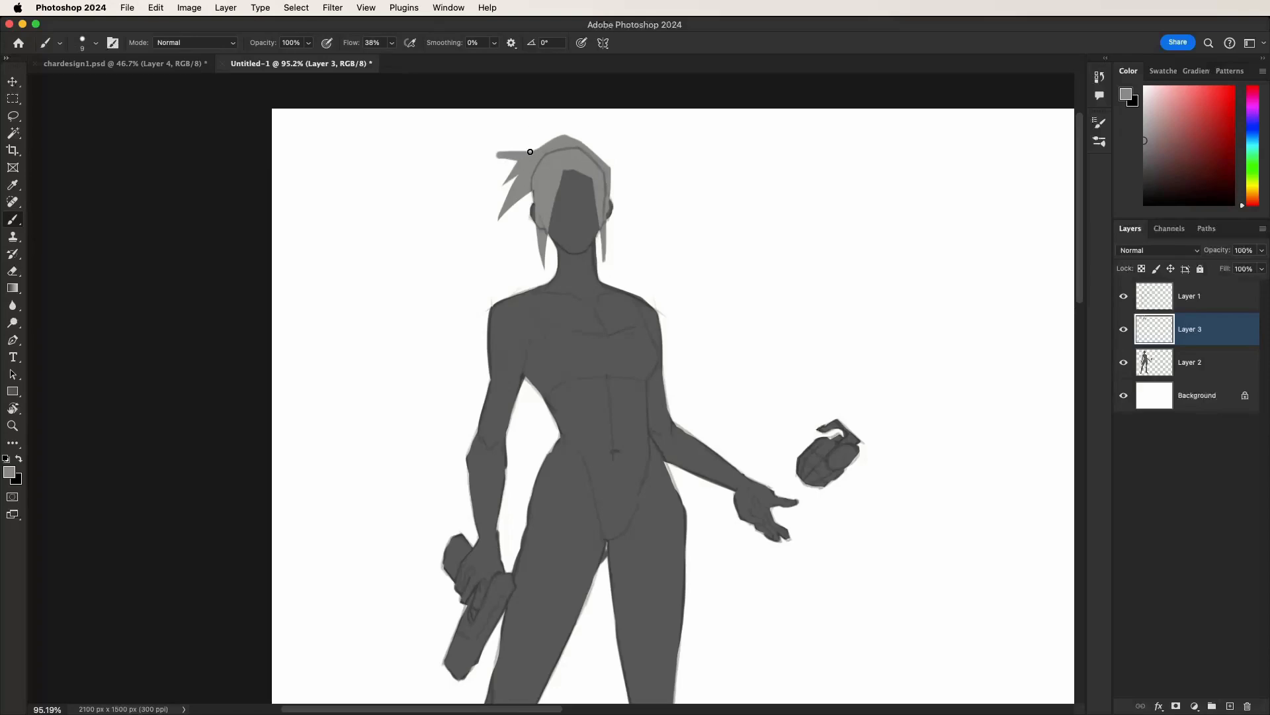
scroll(556, 171, "up", 1)
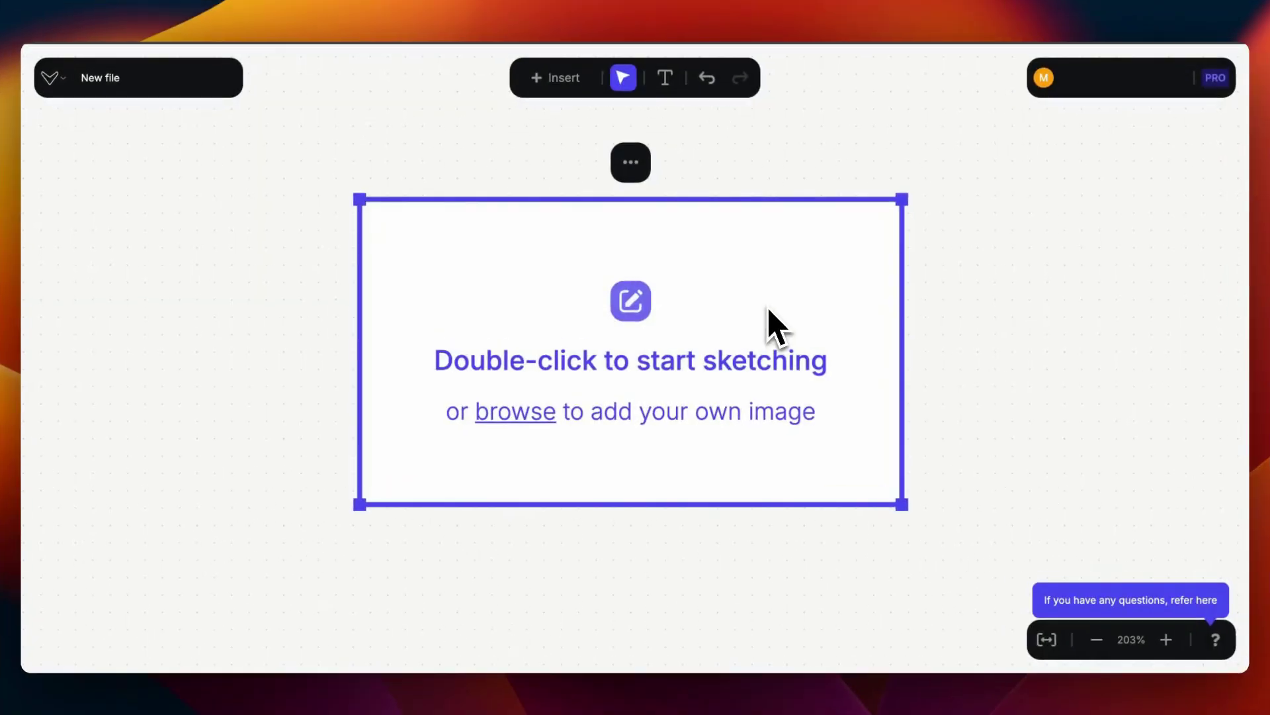
Upload the grey sketch image into the empty Vizcom frame.
double_click(845, 383)
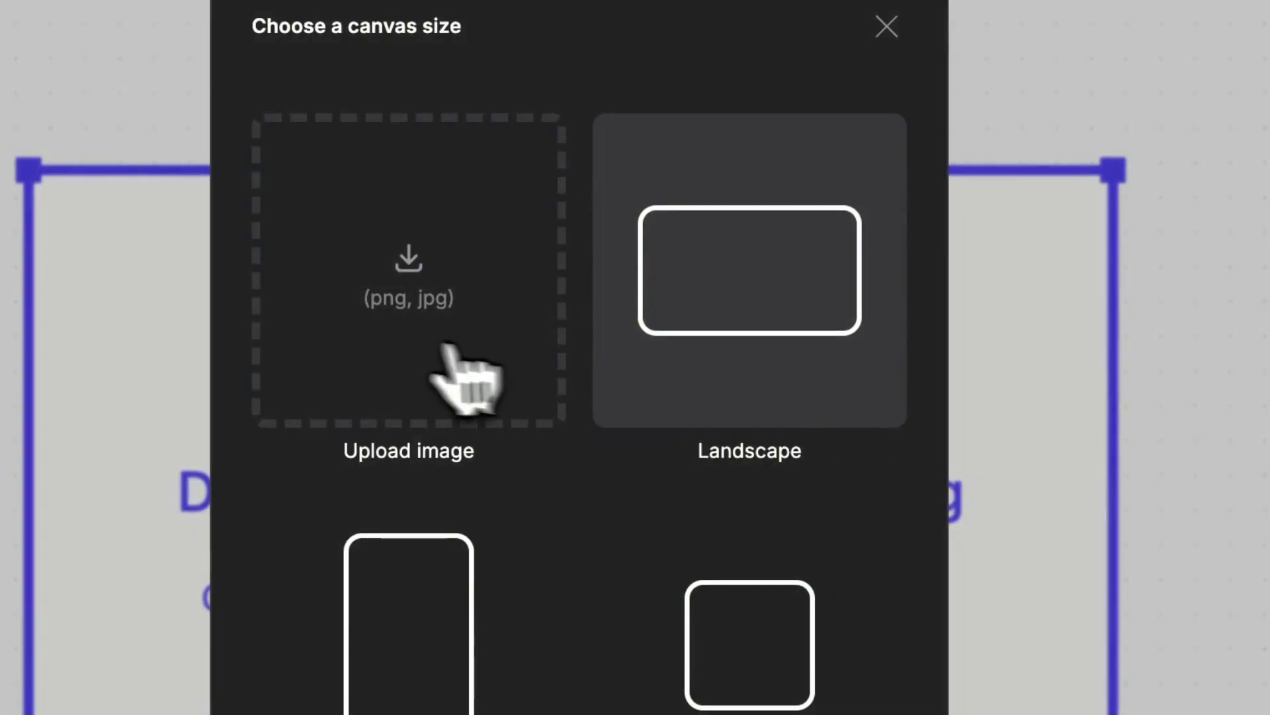
left_click(386, 337)
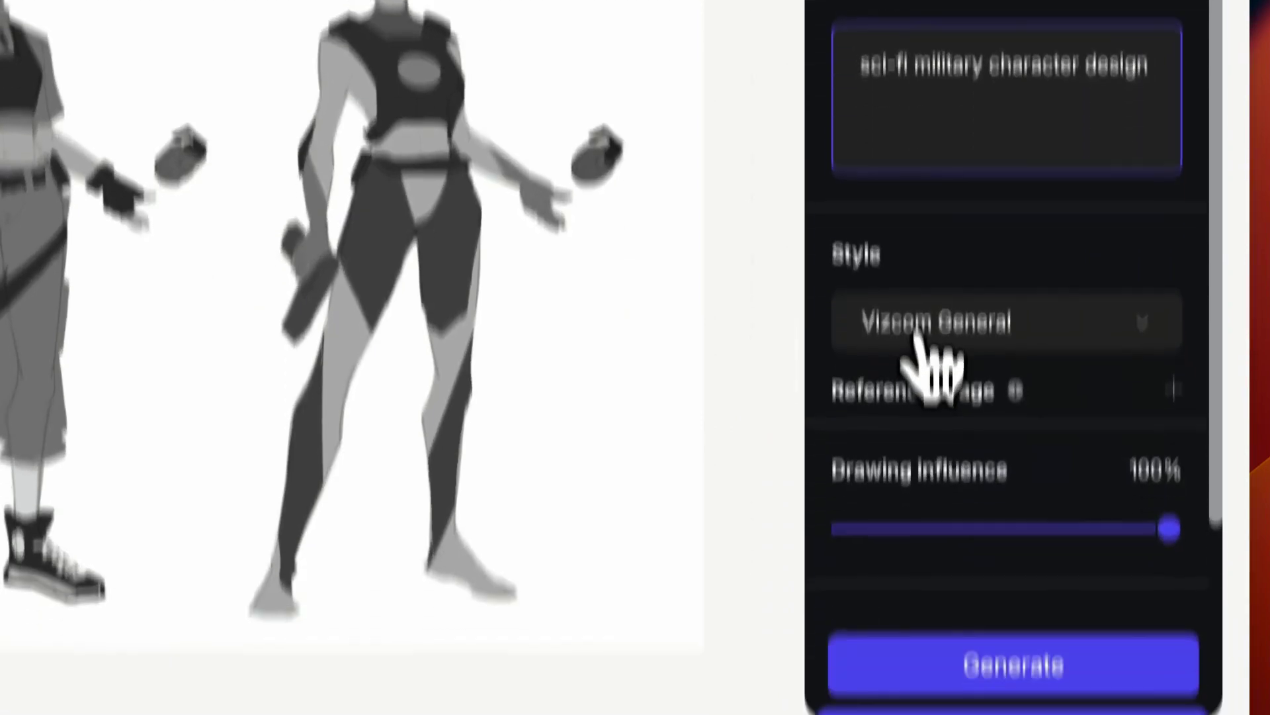
Choose Cyber Cel from the render style list.
left_click(916, 475)
scroll(930, 509, "down", 1)
scroll(920, 182, "down", 3)
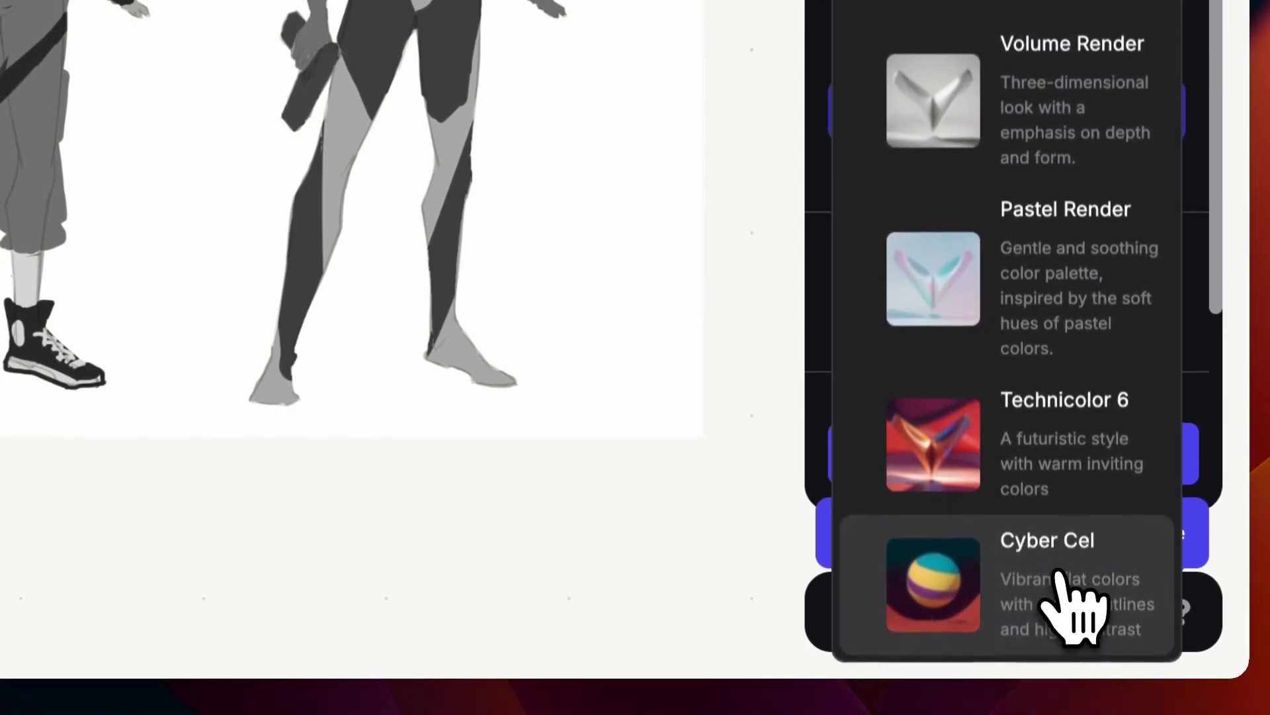
left_click(1066, 599)
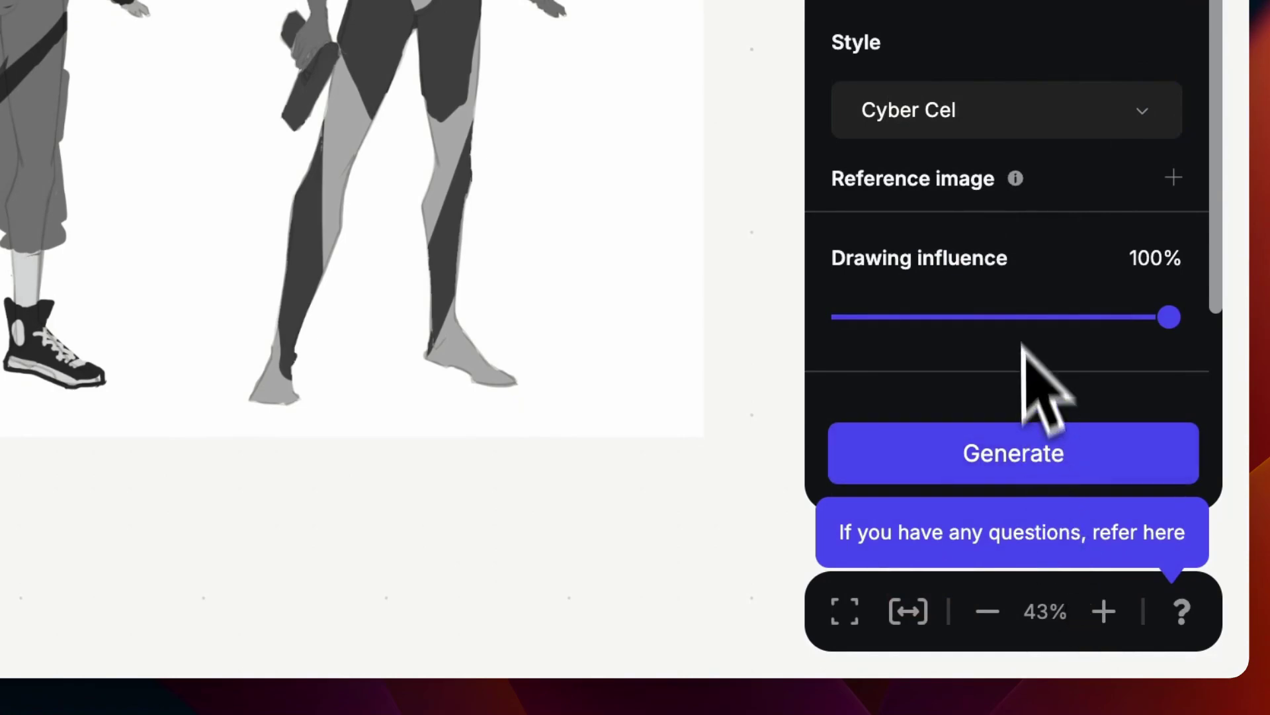
scroll(1058, 199, "down", 2)
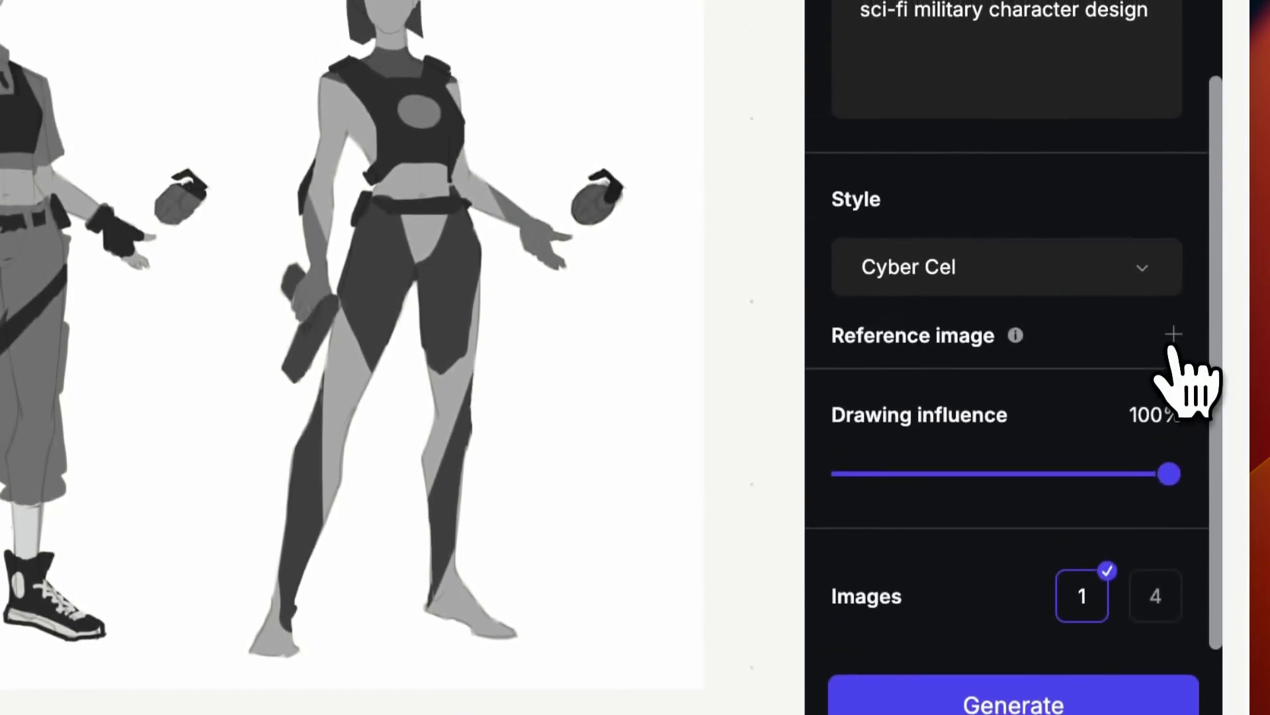
Attach the lime-green and black helmet JPG as the reference image and preview it.
left_click(1173, 275)
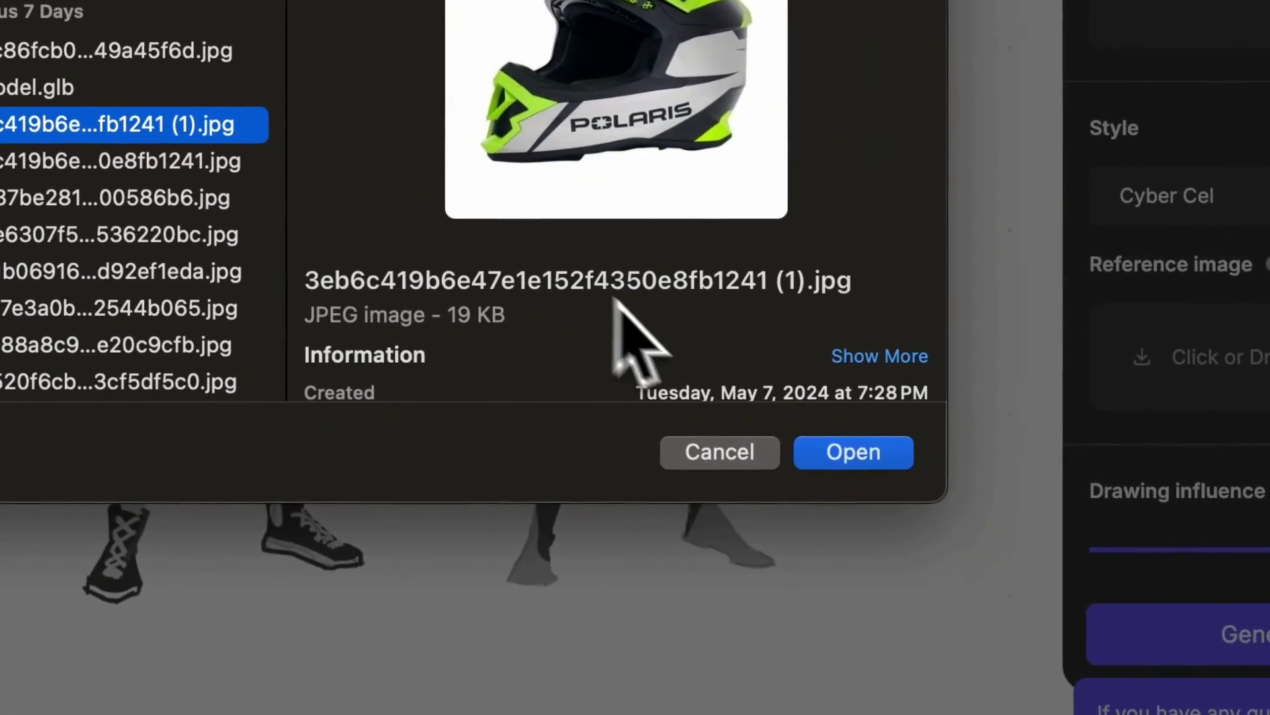
left_click(829, 445)
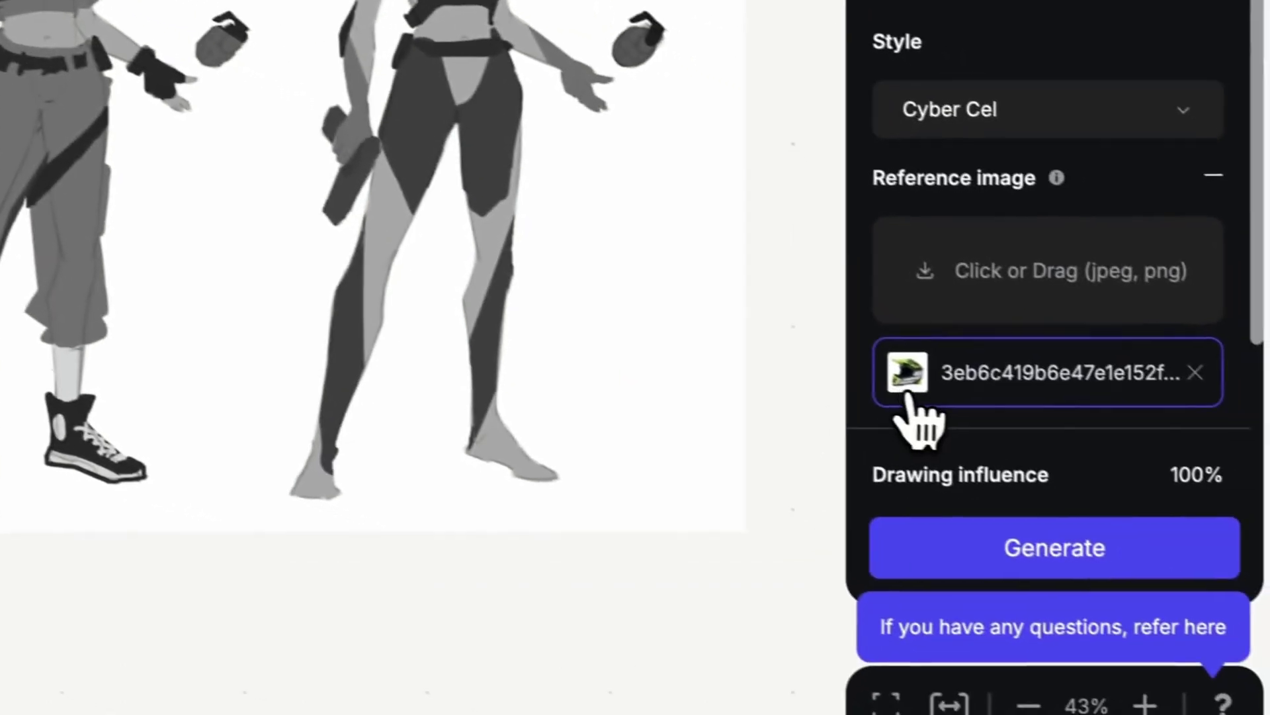
left_click(1127, 471)
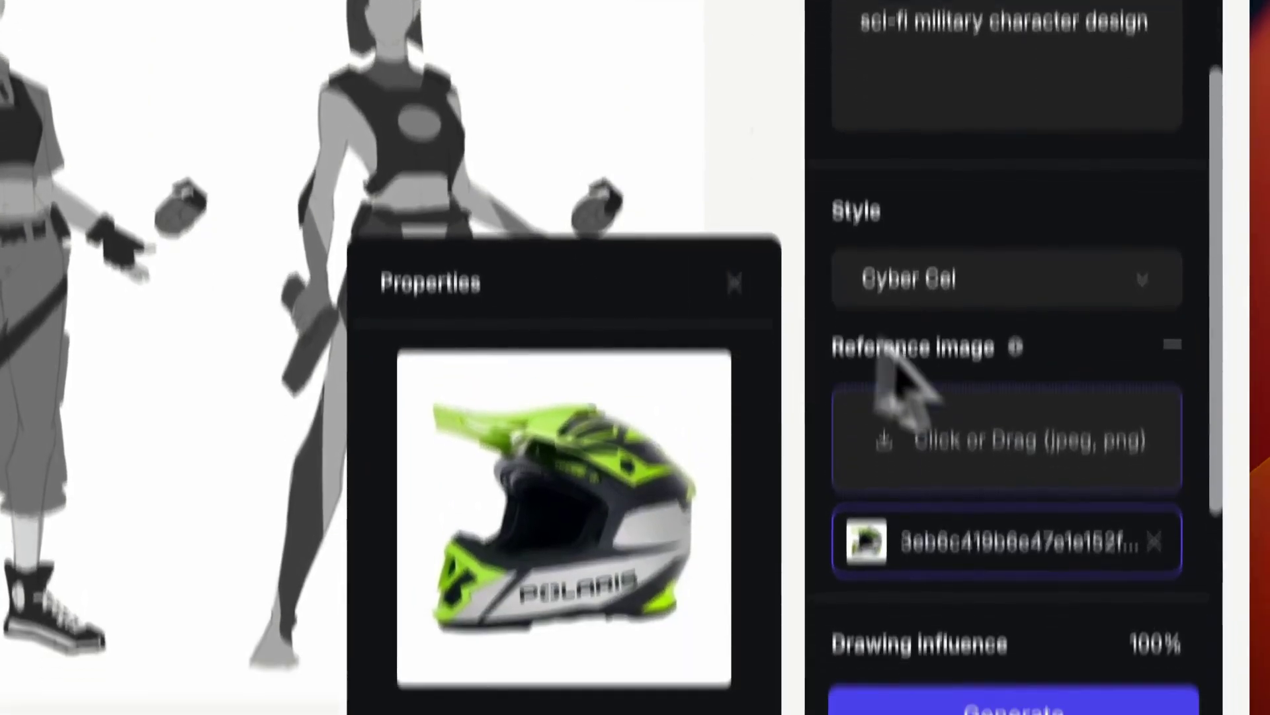
Generate four Cyber Cel renders of the sketch at 80% drawing influence.
scroll(1010, 270, "down", 5)
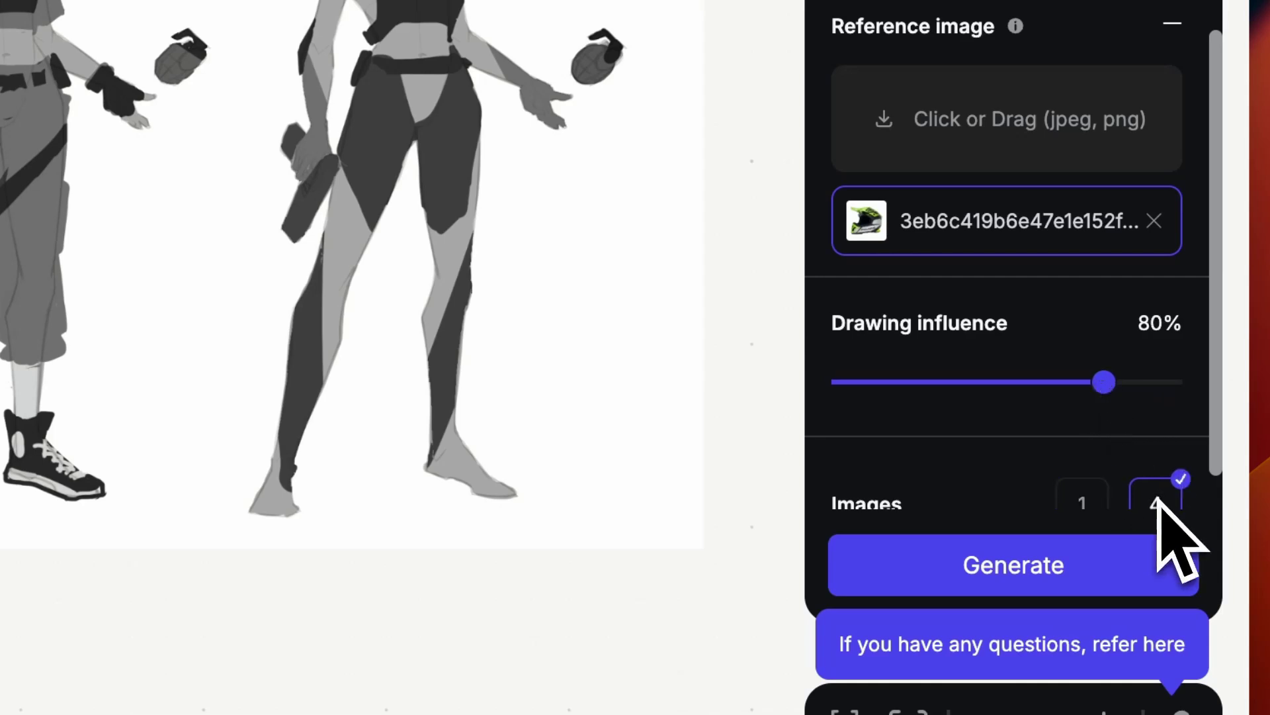
scroll(944, 439, "down", 1)
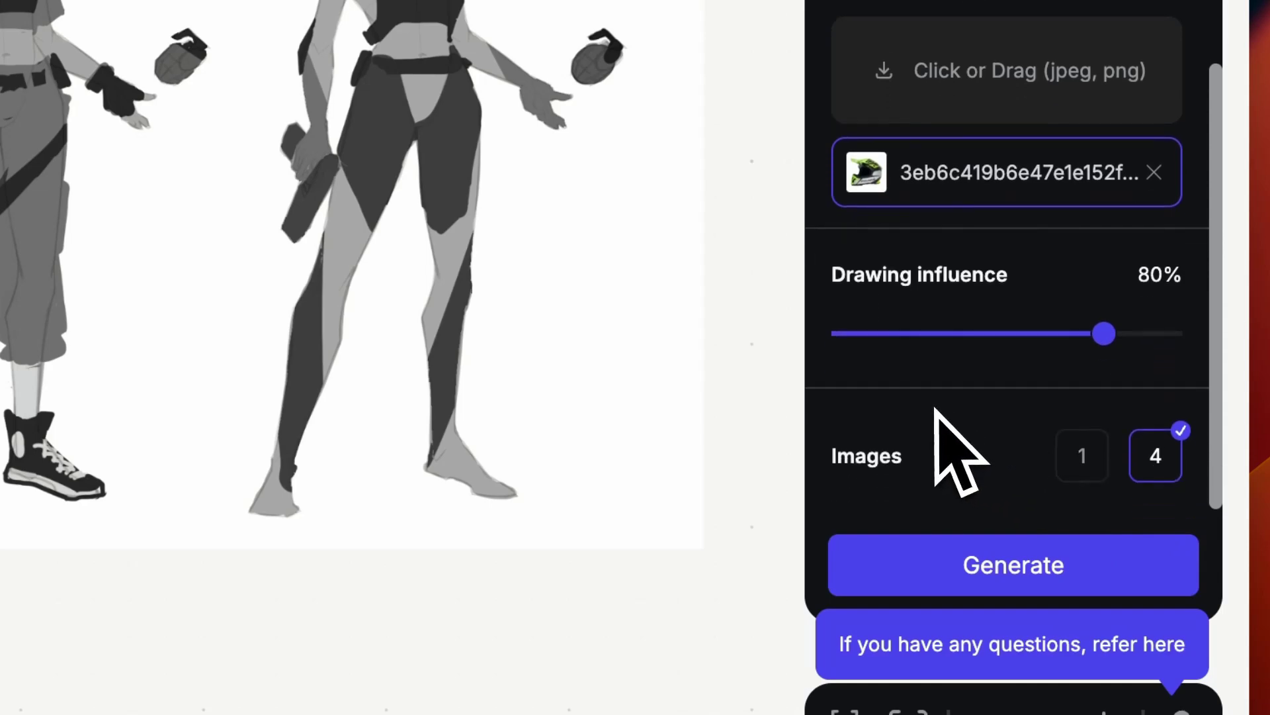
left_click(952, 560)
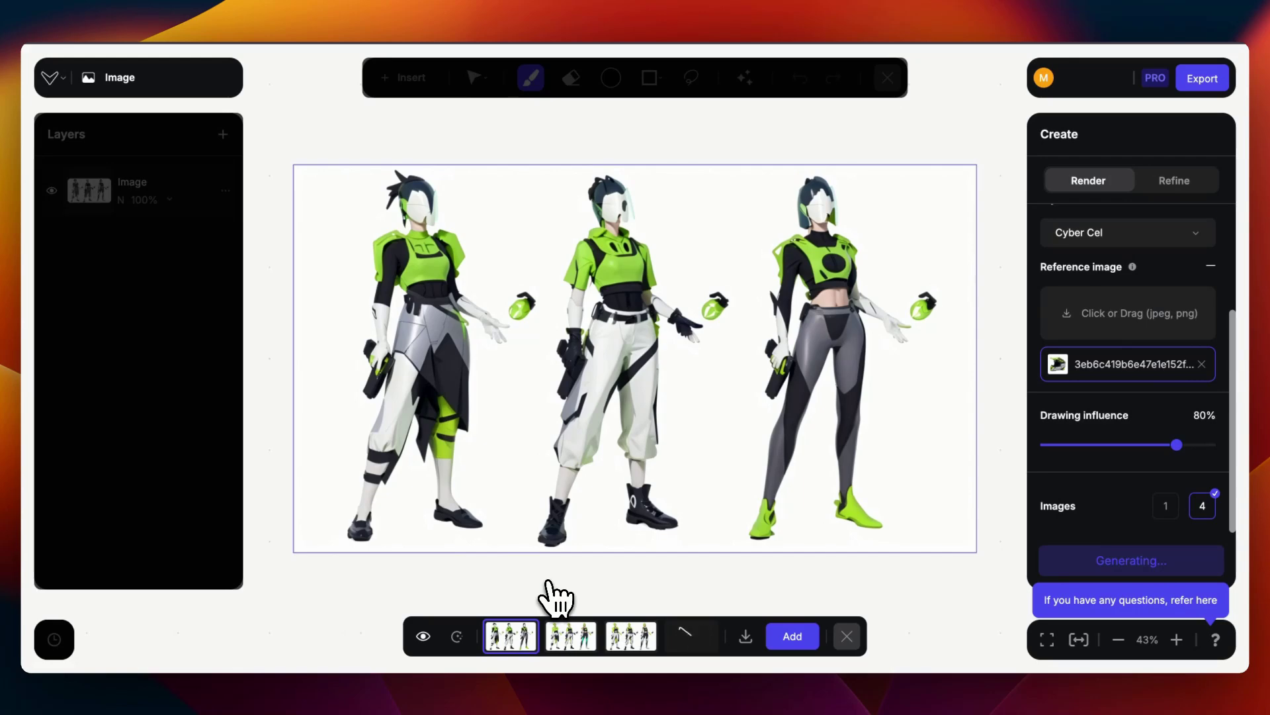
Compare the second, third and fourth render variants, then select the first.
left_click(569, 645)
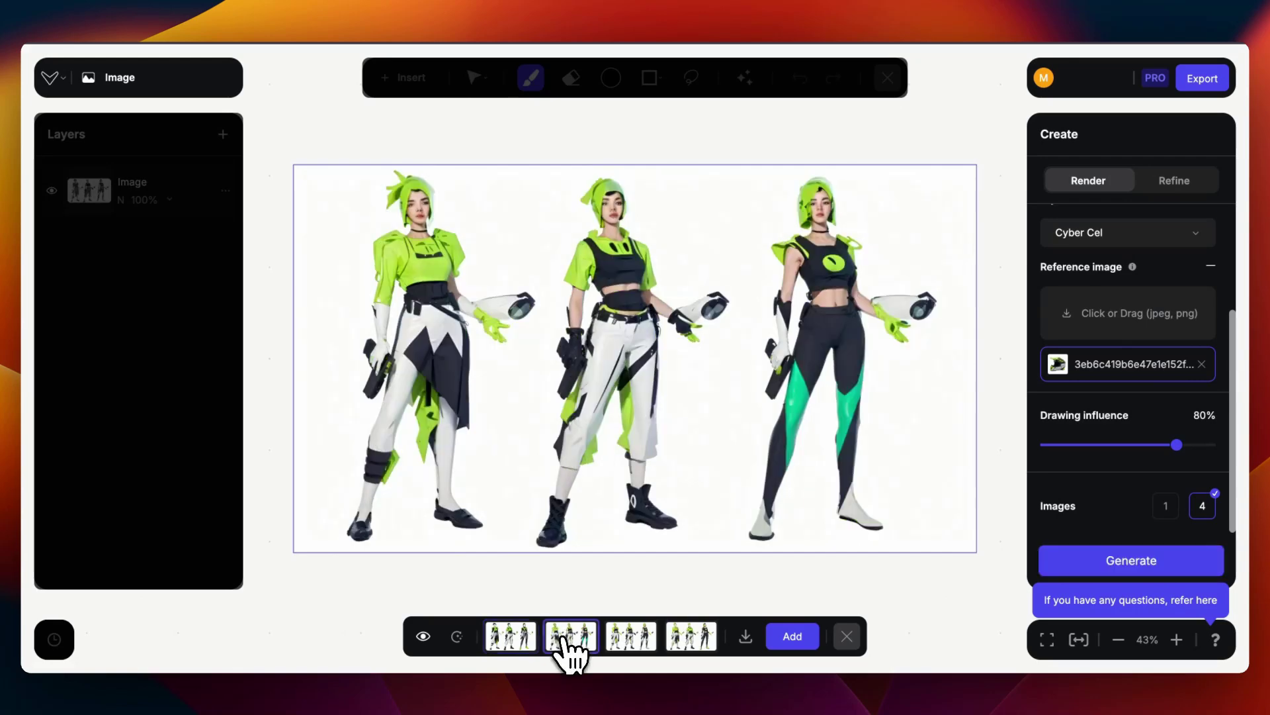
left_click(625, 647)
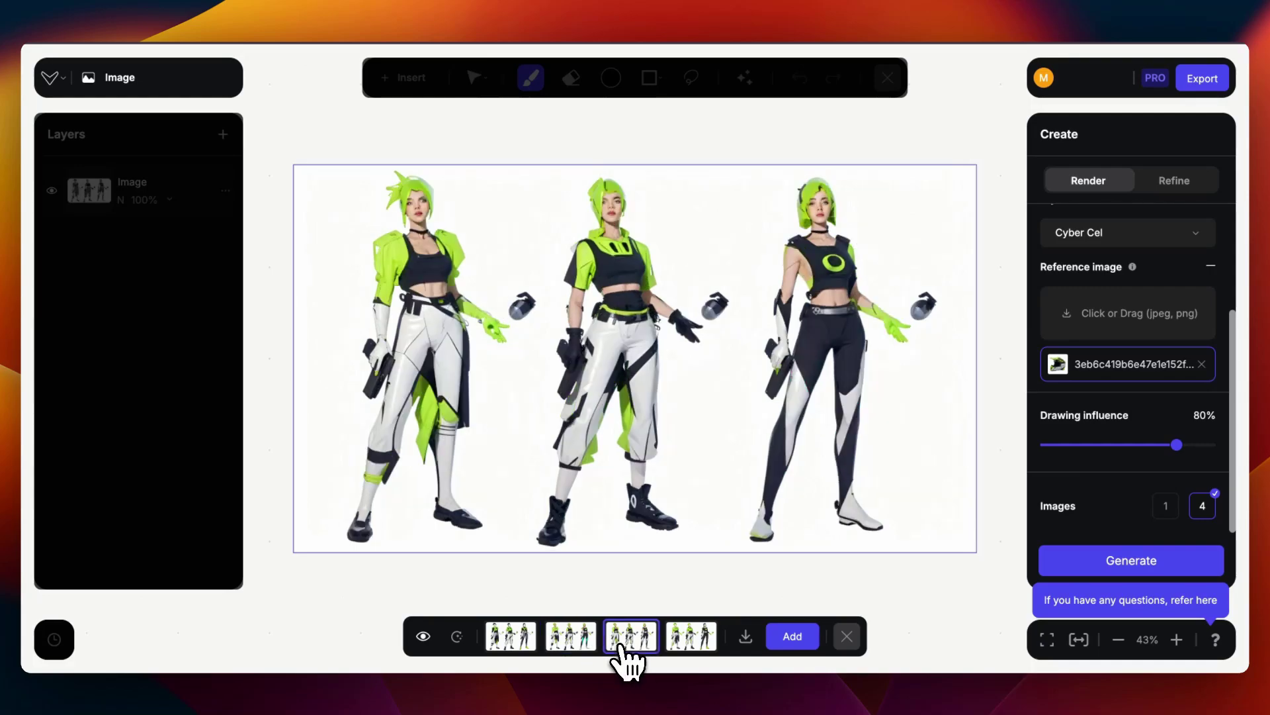
left_click(691, 646)
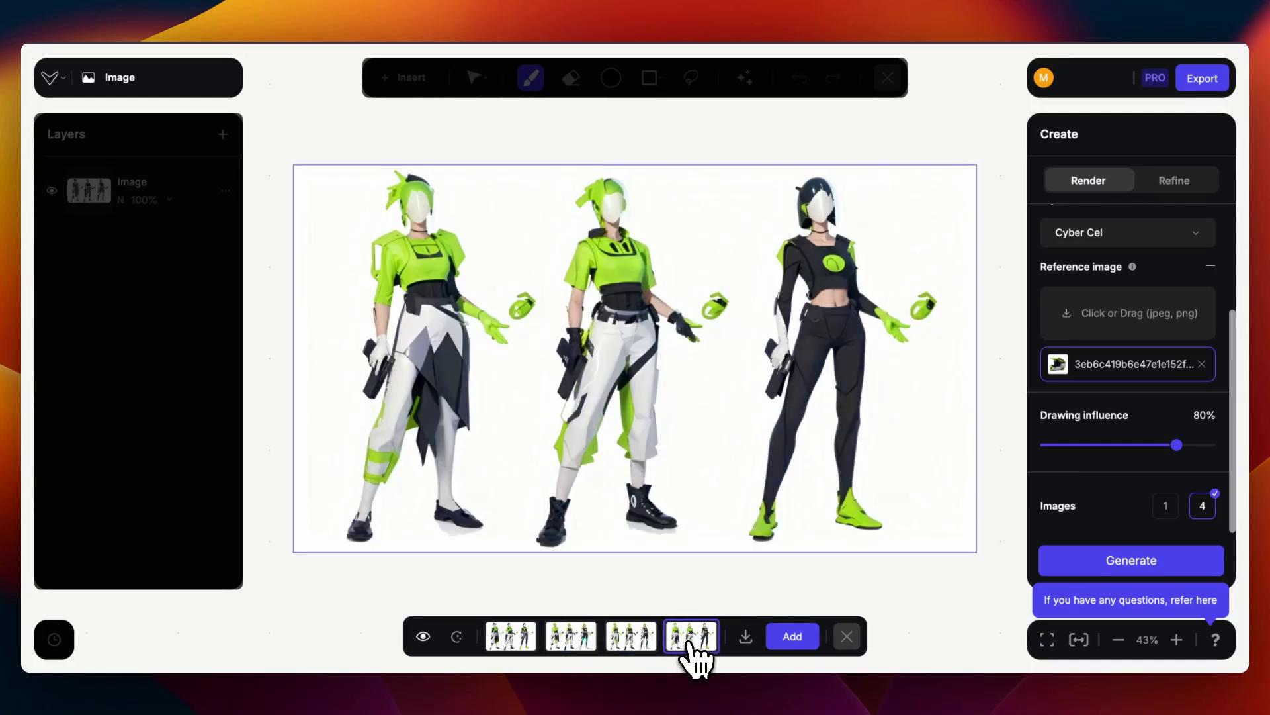
left_click(529, 641)
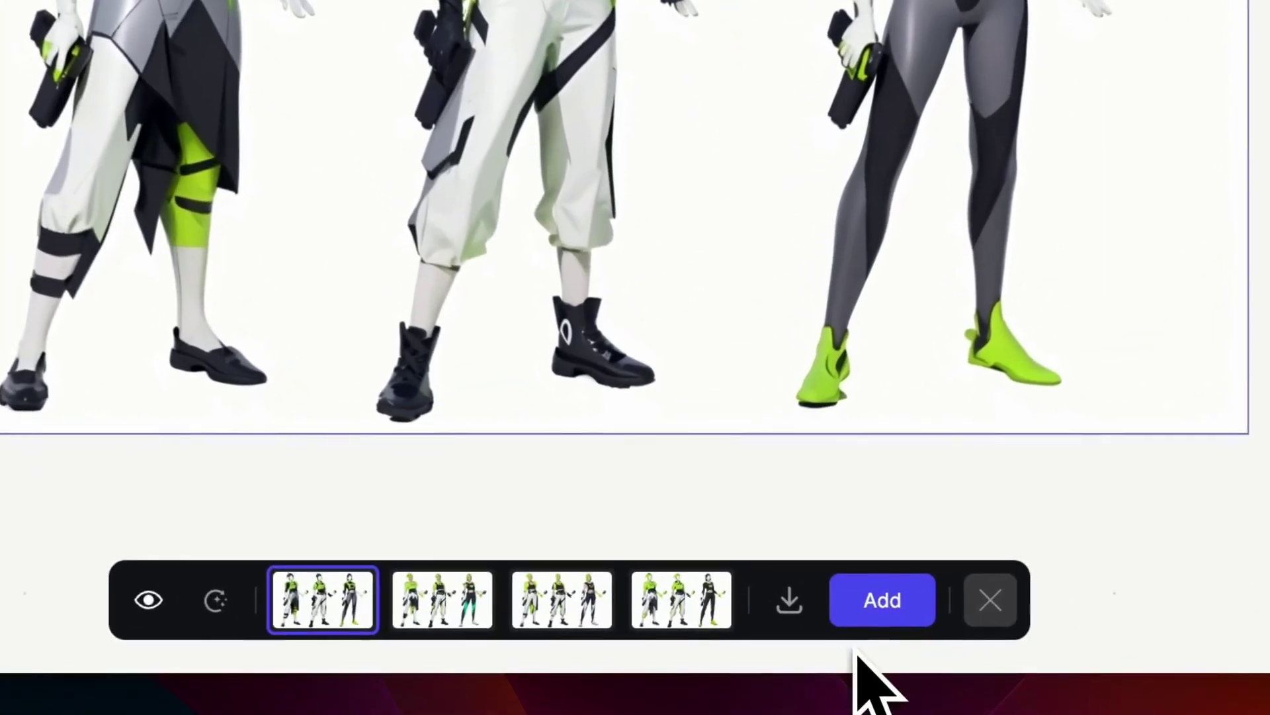
Add the first variant to the canvas, download it as chardesign2.png, and close the results.
left_click(792, 636)
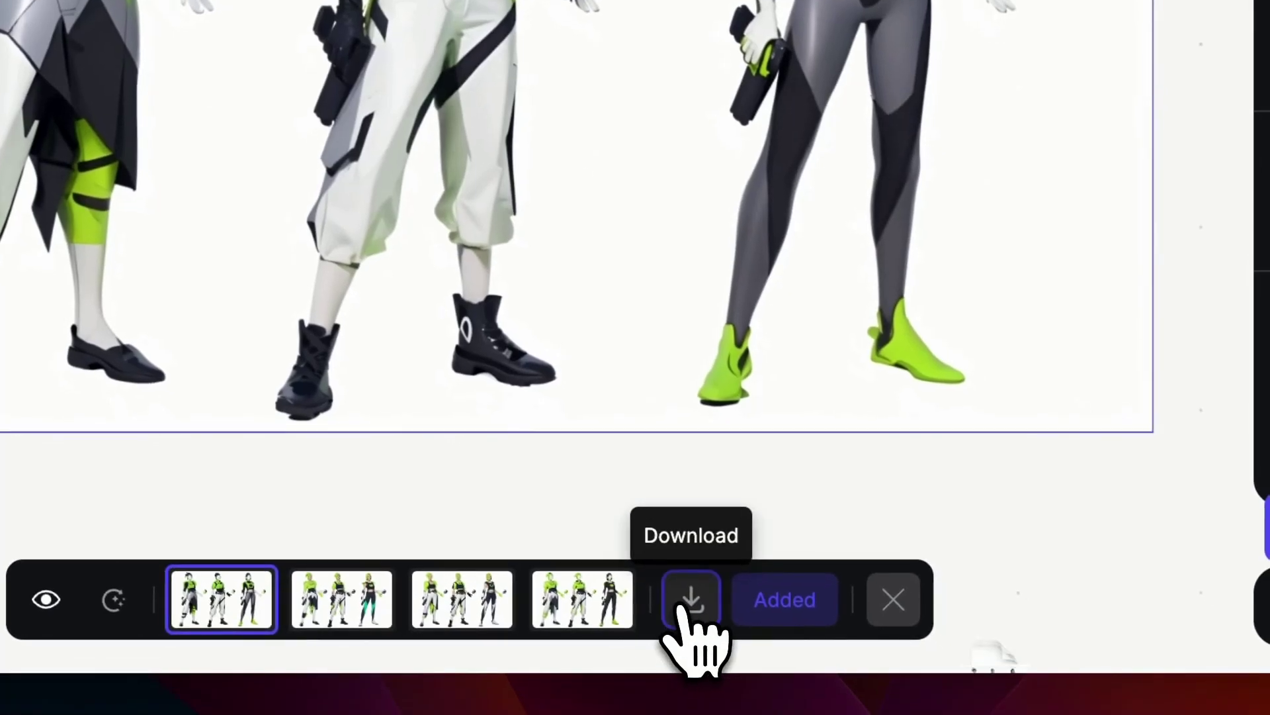
left_click(800, 689)
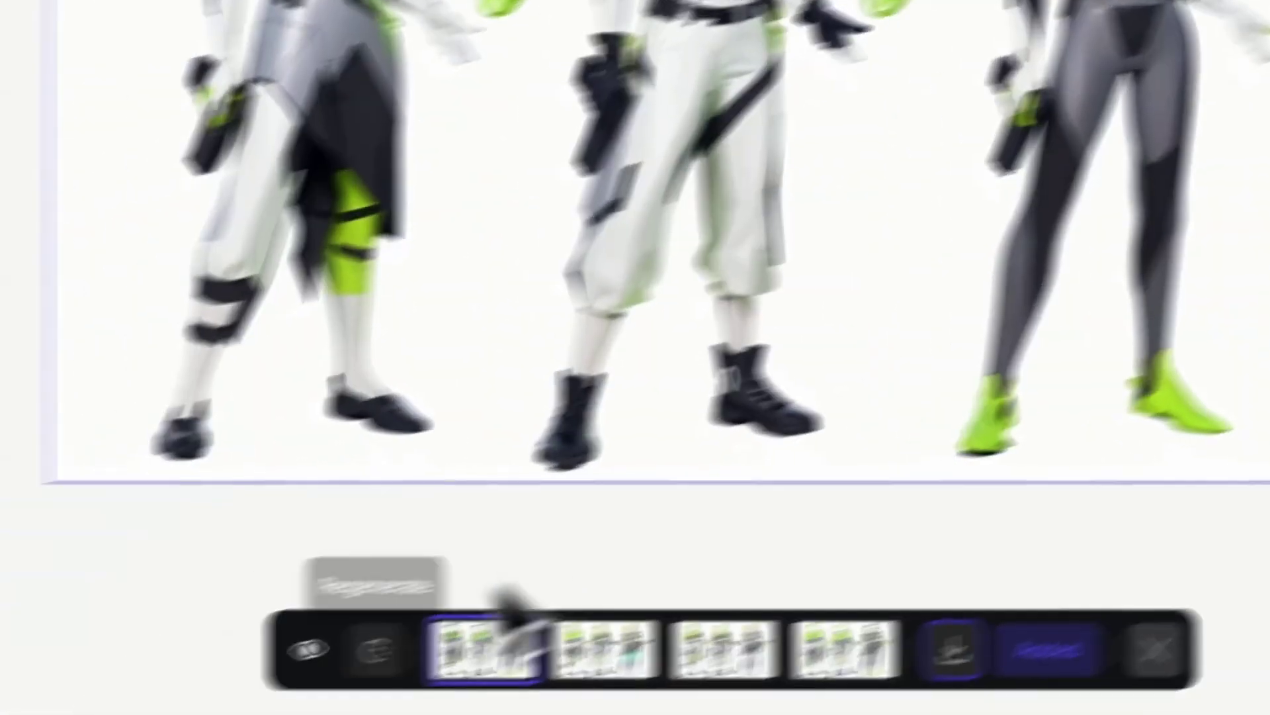
left_click(424, 636)
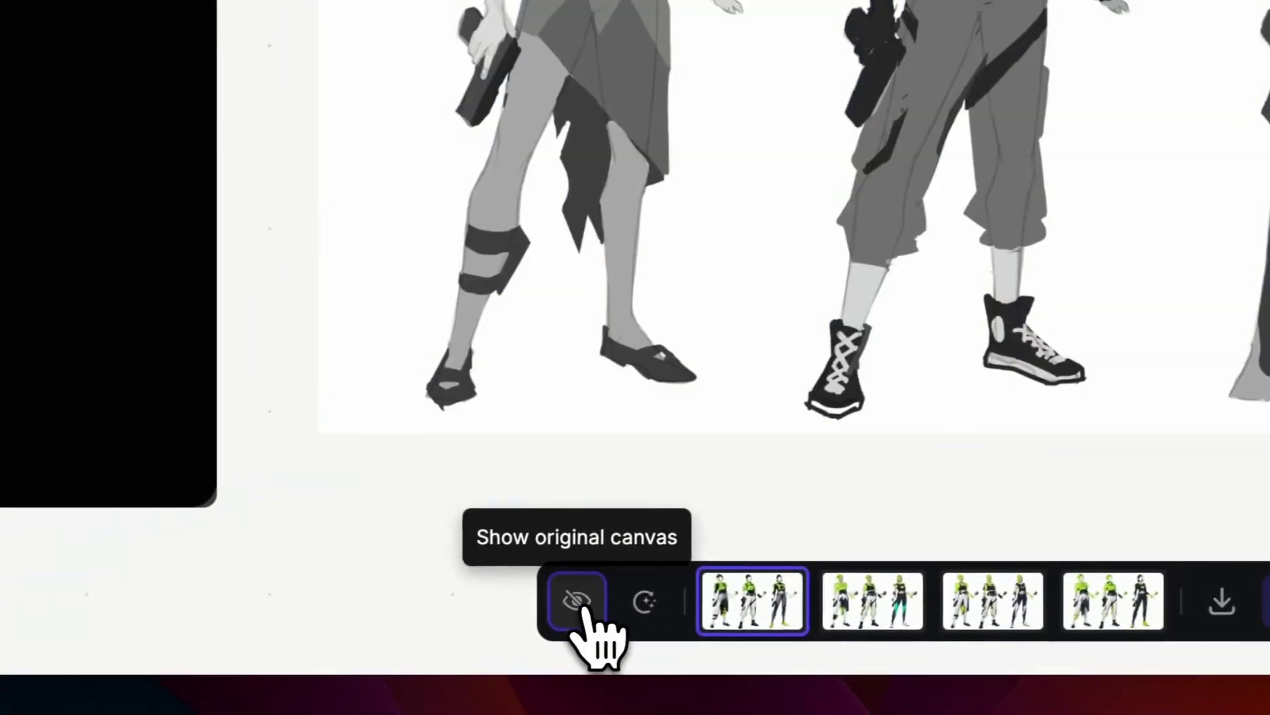
left_click(423, 636)
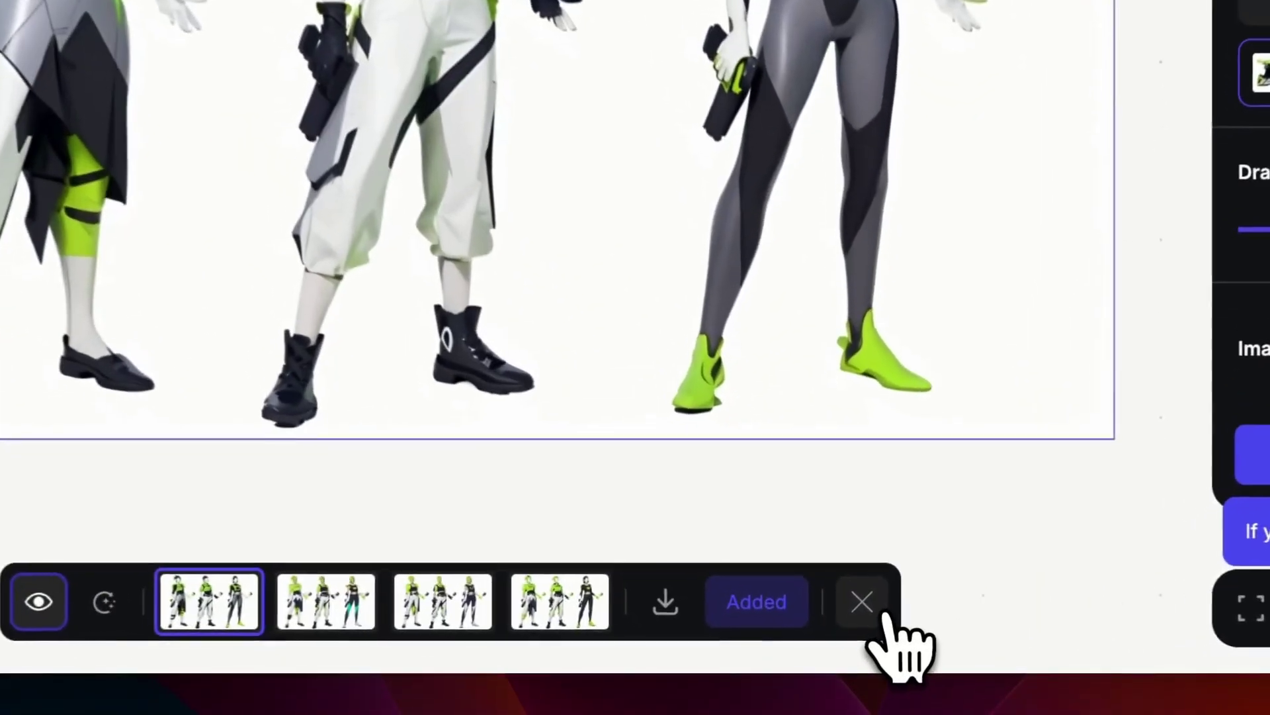
left_click(849, 635)
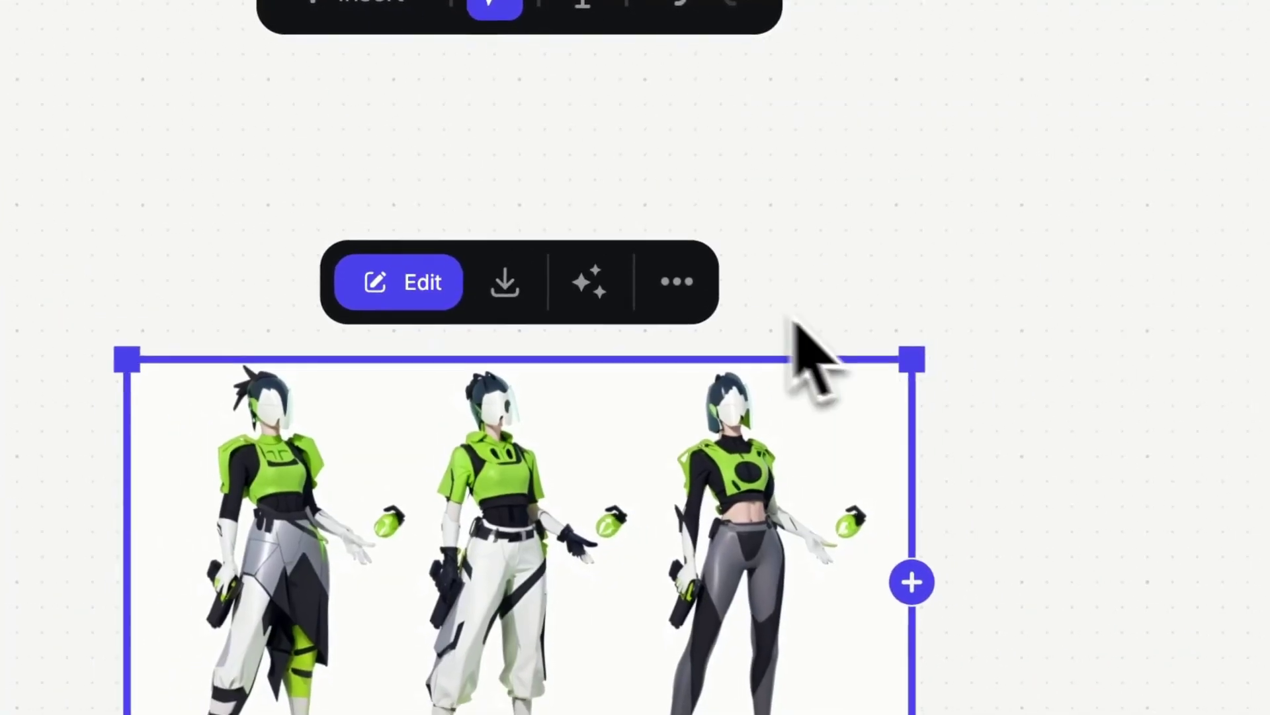
Duplicate the lime-green render and select the copy beneath the original.
left_click(682, 286)
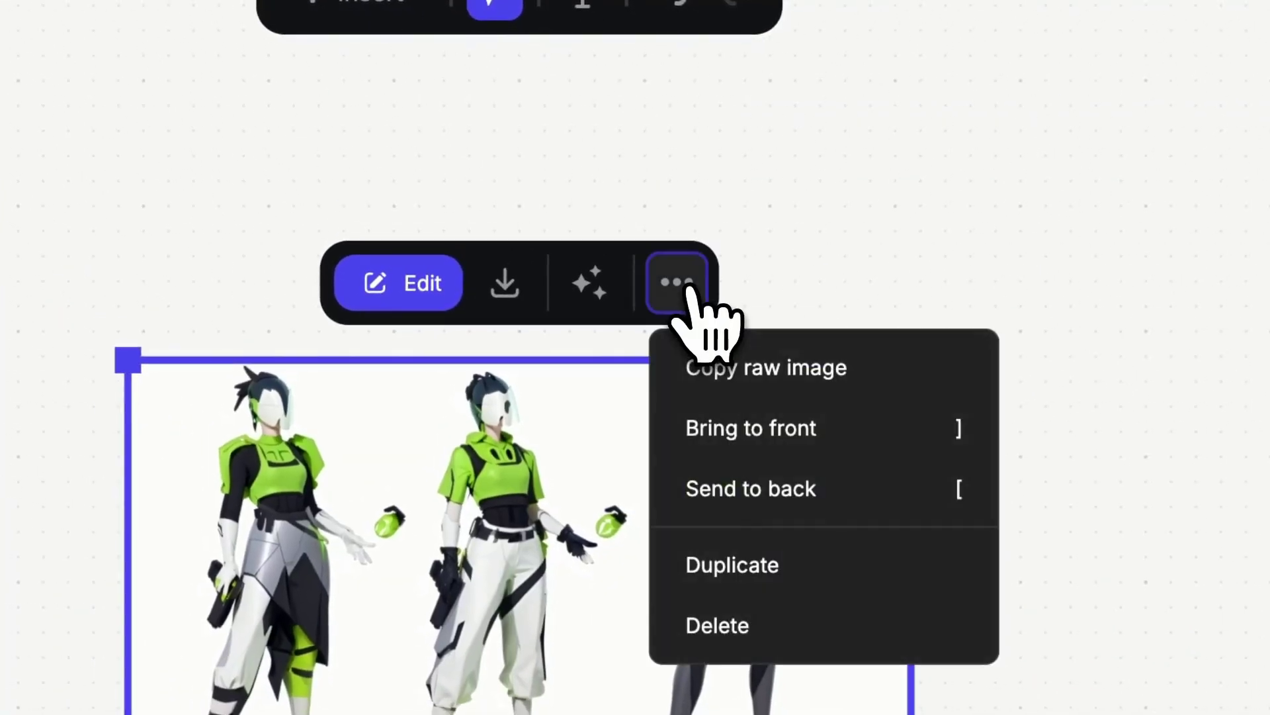
left_click(730, 564)
scroll(741, 595, "down", 5)
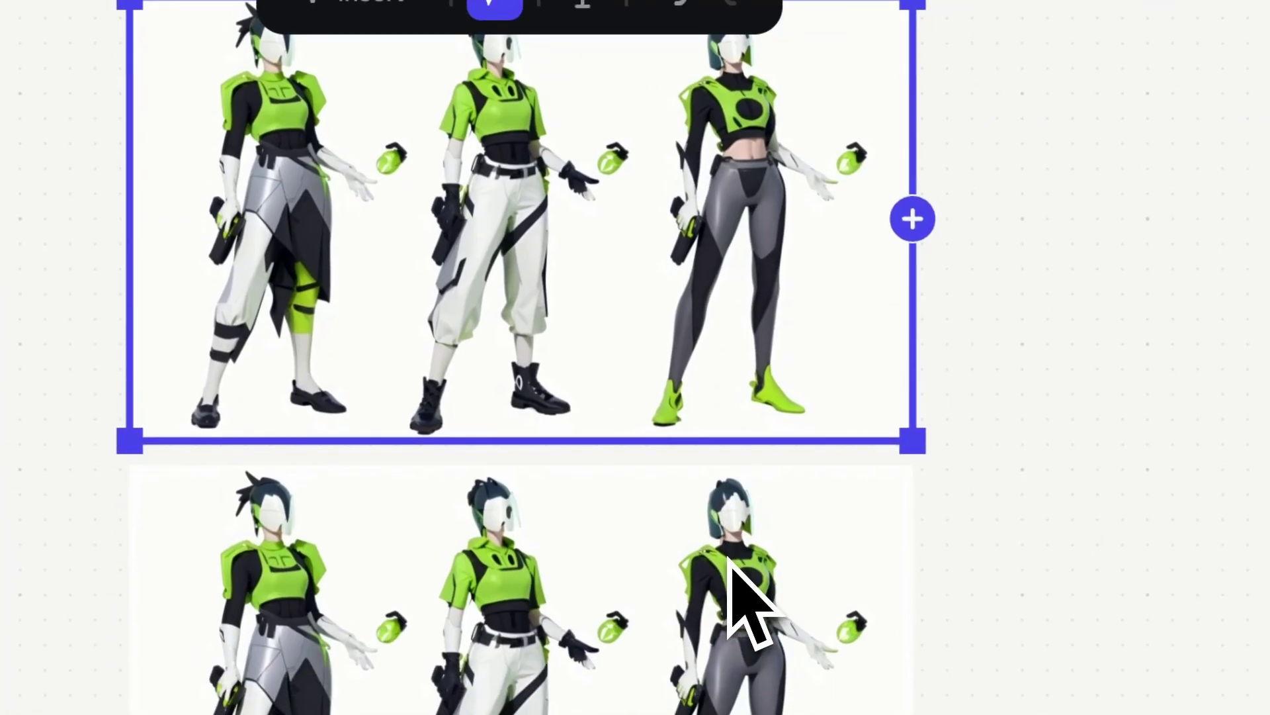
left_click(655, 563)
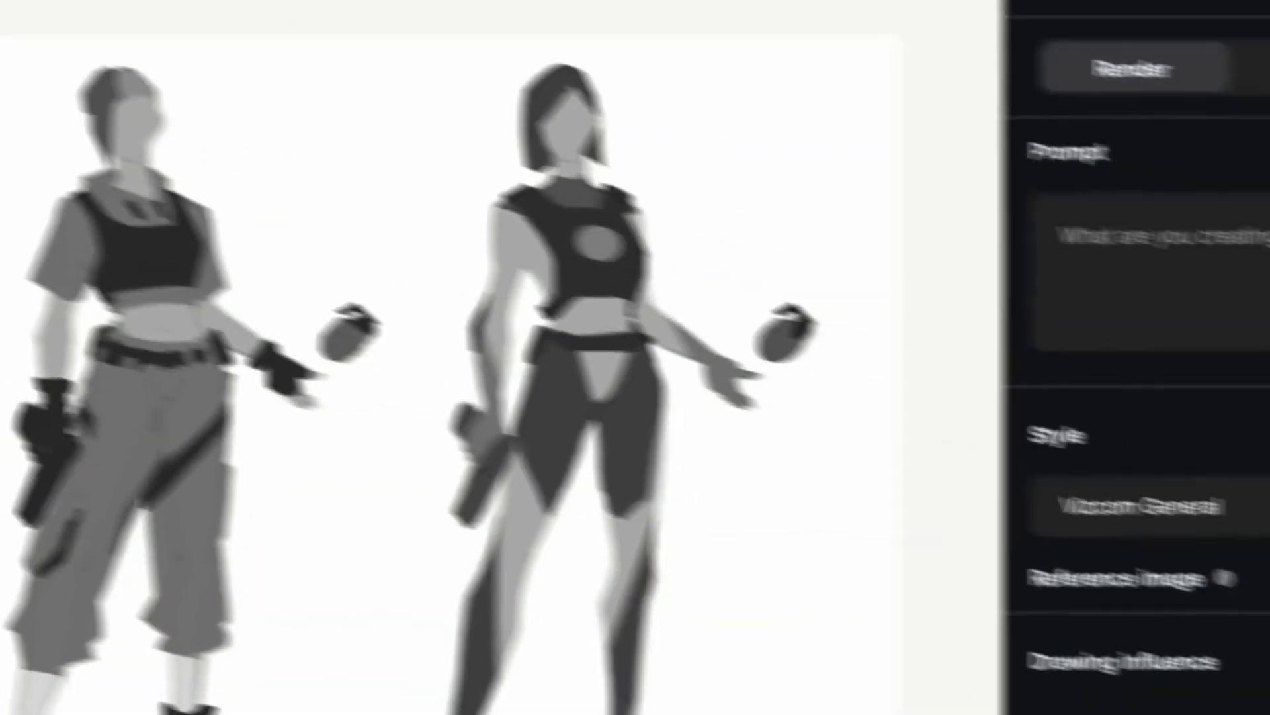
Enter the prompt 'sci-fi military character design', pick Cyber Cel, and generate four renders.
left_click(1098, 213)
type("sci-fi military")
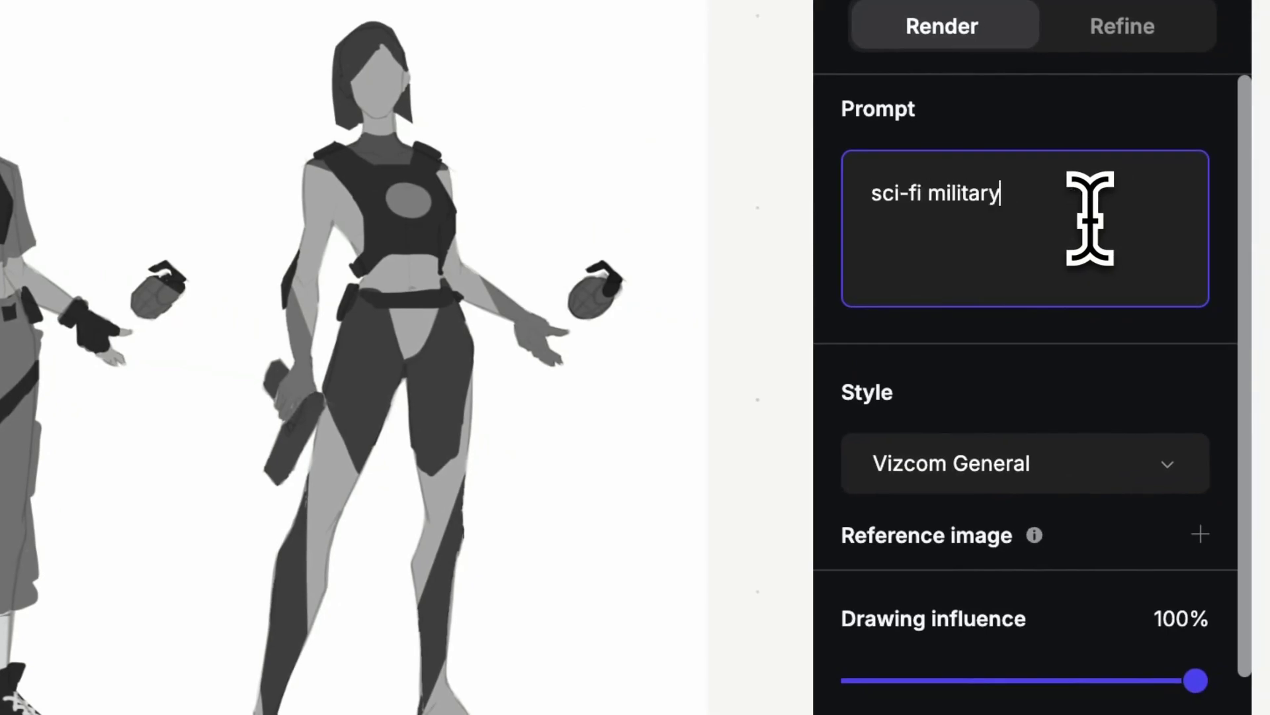
type(" character design")
left_click(1102, 460)
left_click(1033, 638)
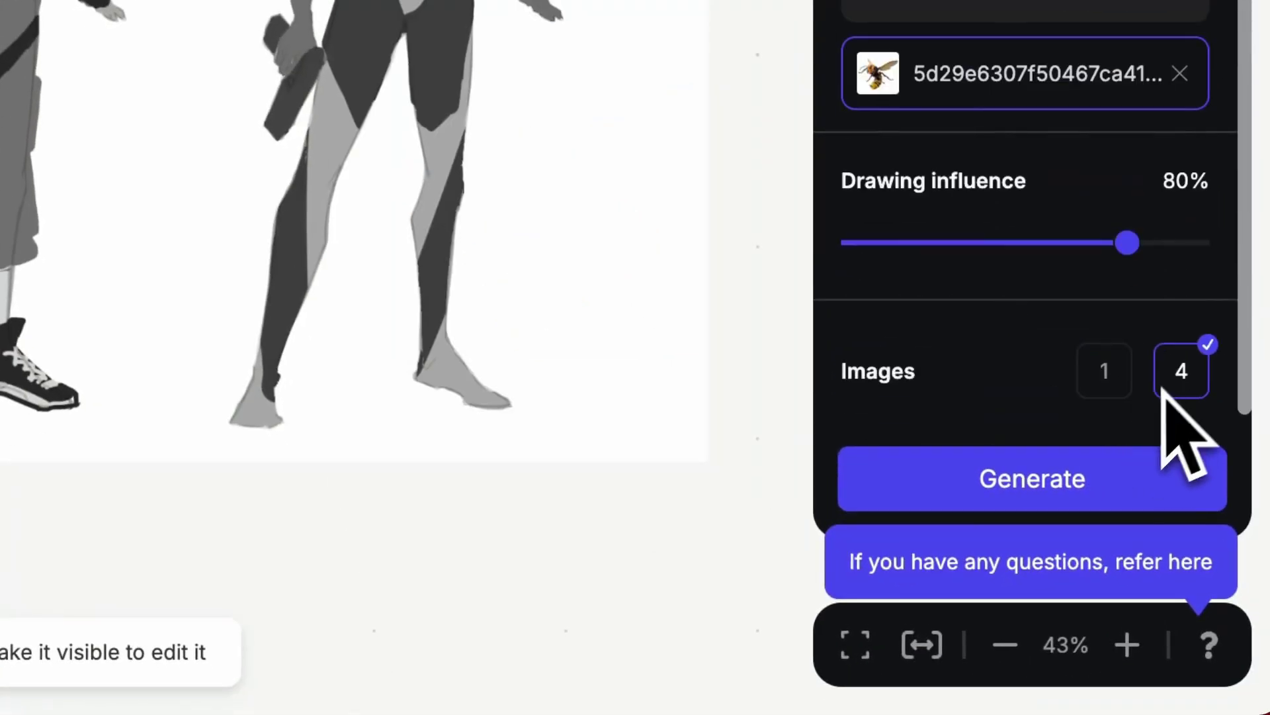
left_click(1111, 478)
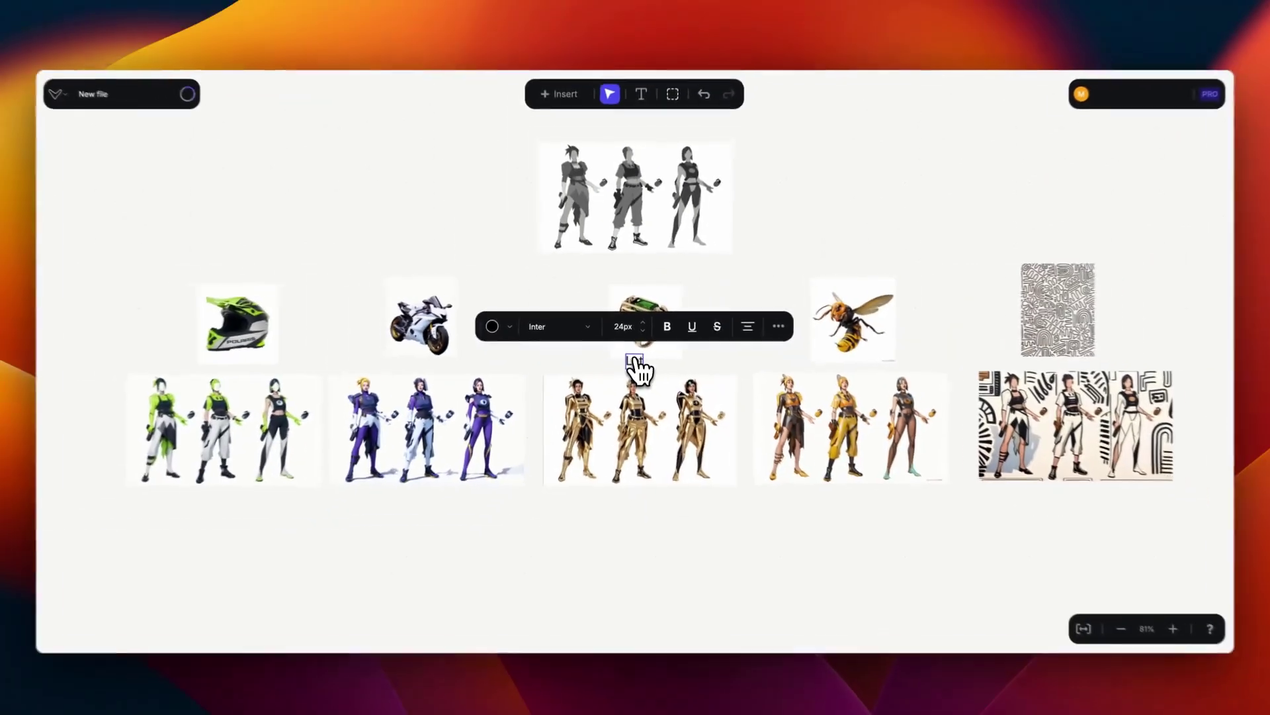
Add the note 'Let's go with this set' and export the canvas as a 1x image.
type("Let's go with")
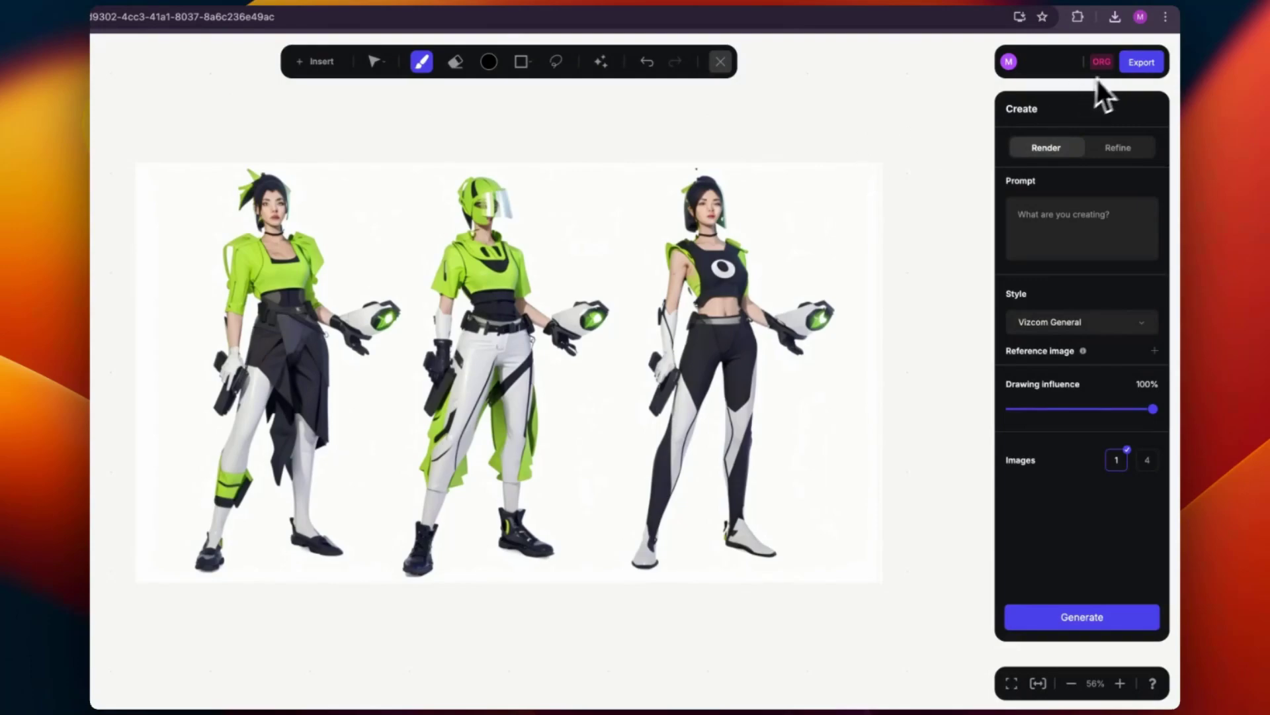
left_click(1141, 66)
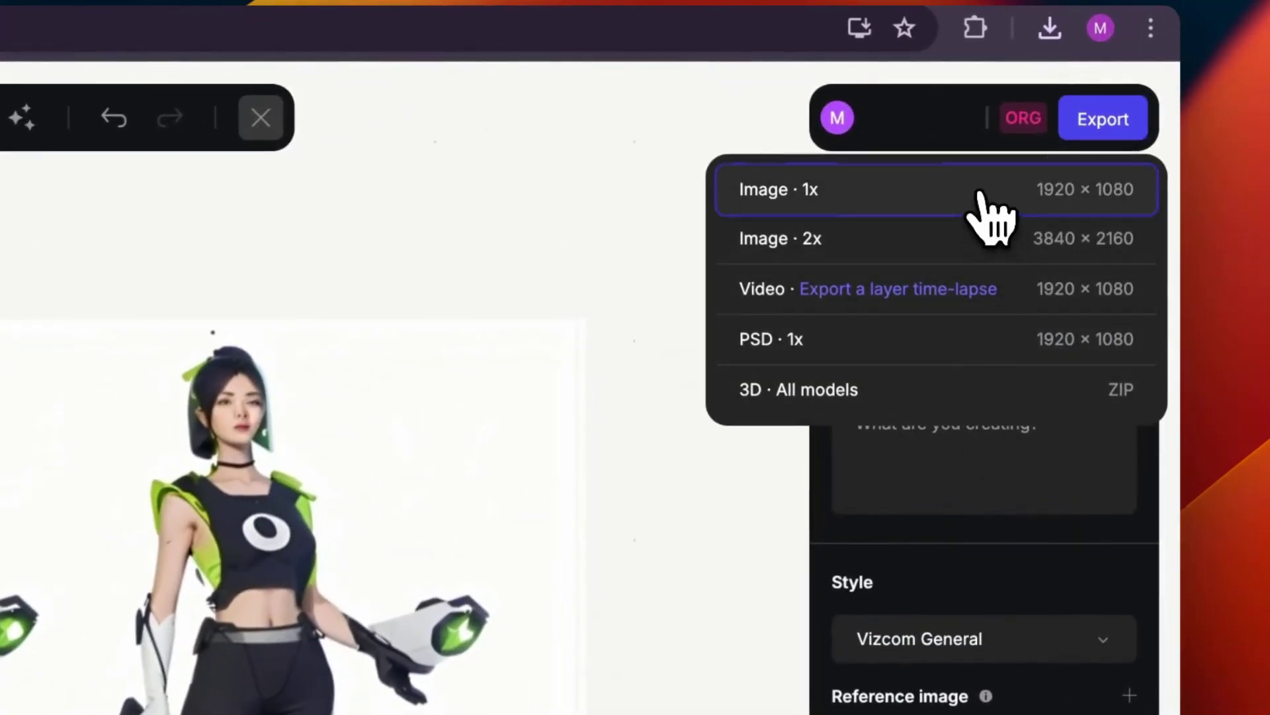
left_click(978, 193)
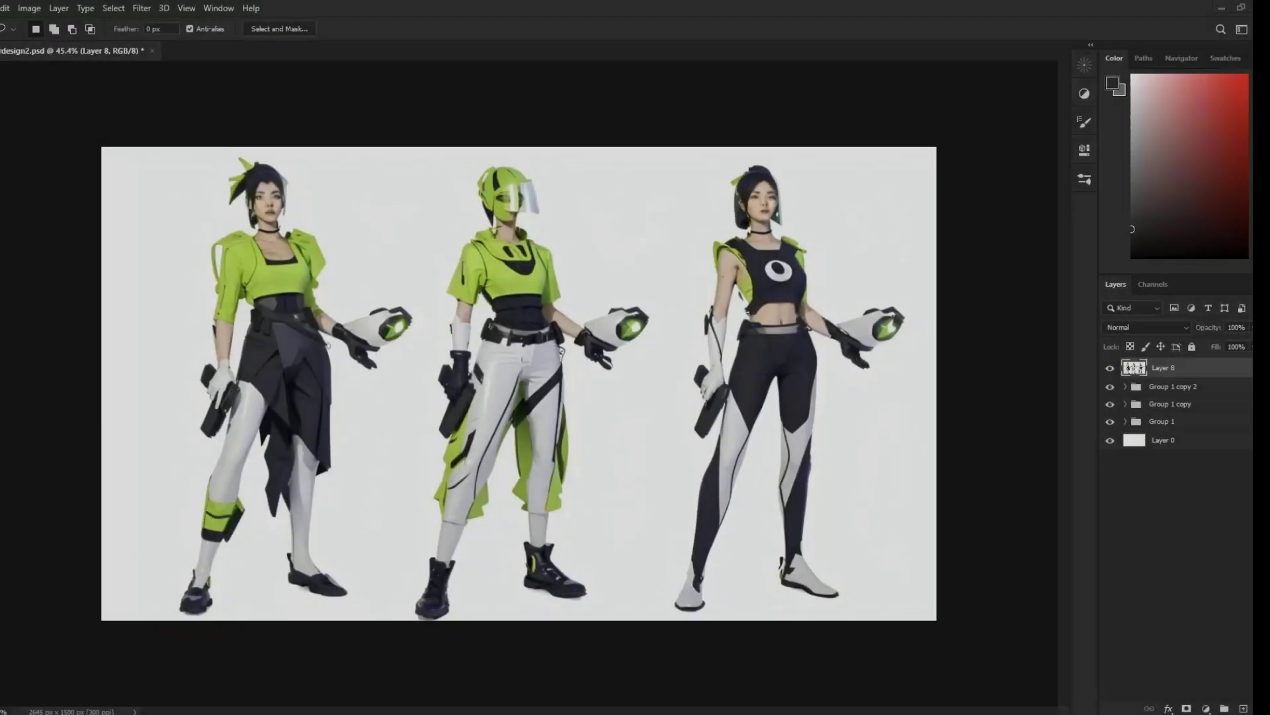
Copy the first character's head onto a new layer and move it onto the middle character.
left_click_drag(311, 151, 522, 195)
key("ctrl+j")
key("Return")
left_click_drag(453, 264, 447, 328)
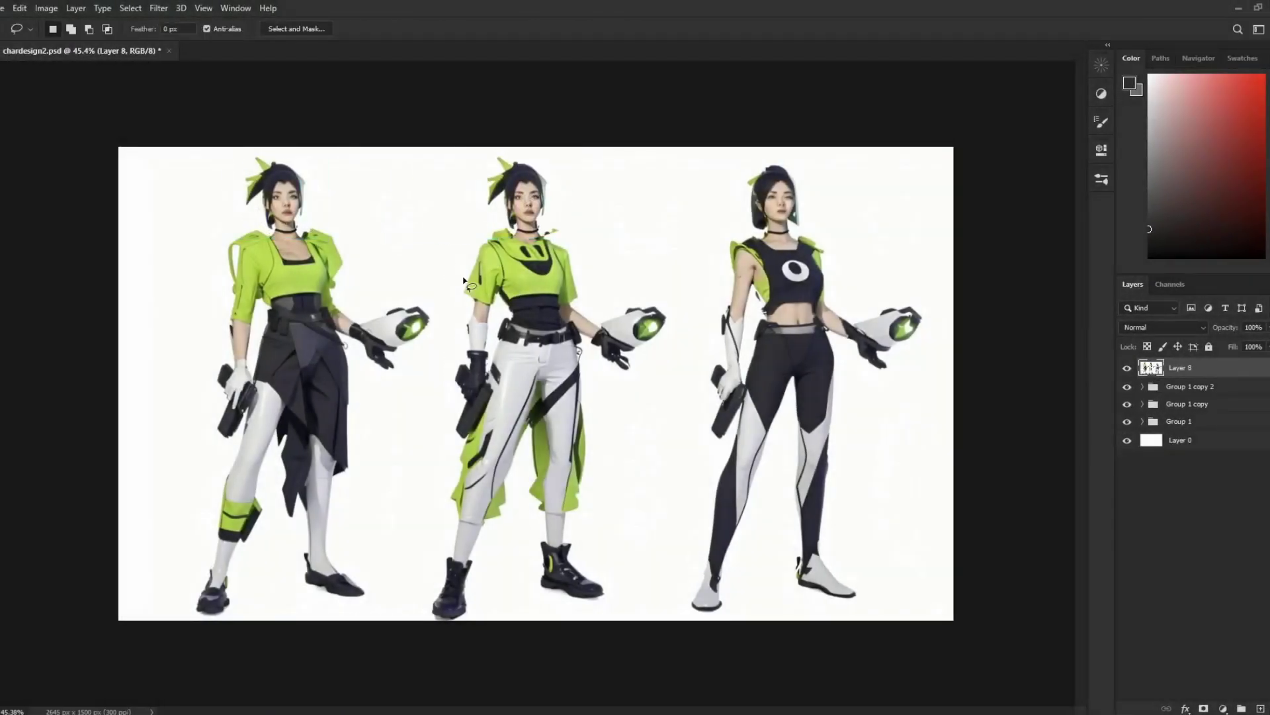
Copy the middle character's lime-and-black torso to a new layer and move it onto the first character.
left_click_drag(581, 337, 583, 334)
key("ctrl+j")
left_click_drag(583, 334, 341, 328)
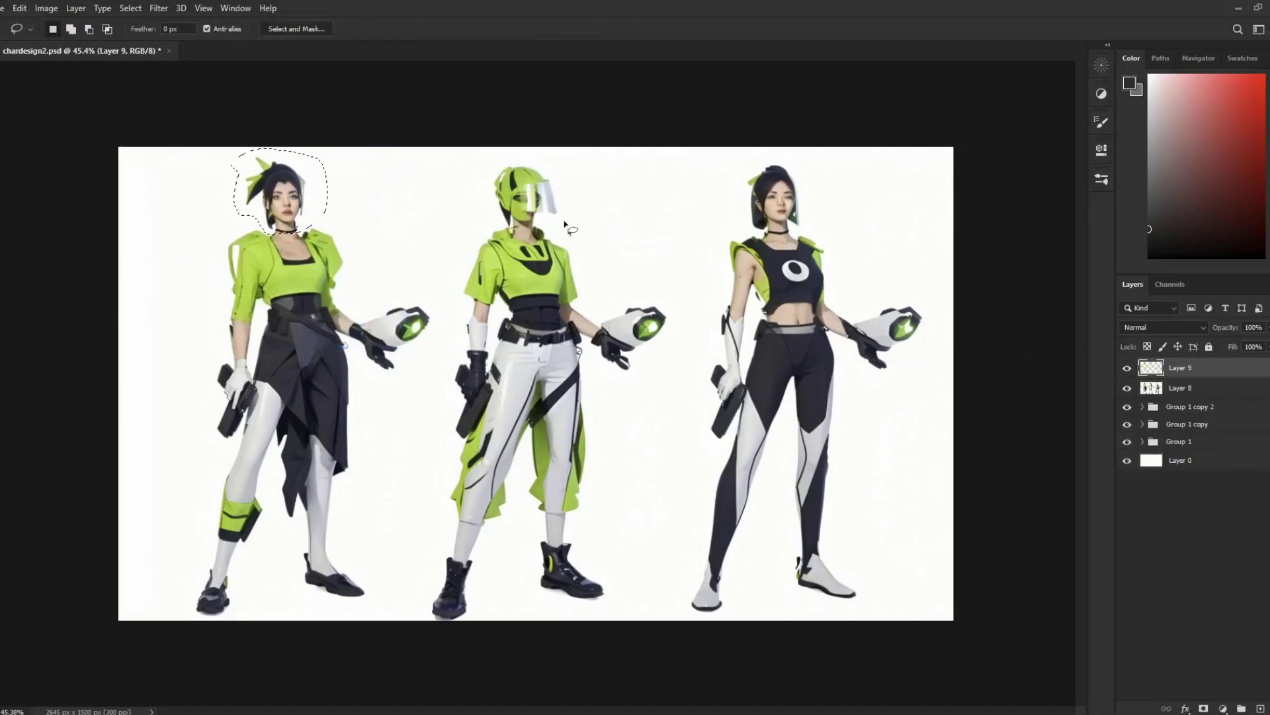
Copy the head again to try beside the middle character, then deselect and shrink the brush to 15.
key("ctrl+j")
left_click_drag(282, 192, 433, 192)
left_click_drag(468, 240, 490, 339)
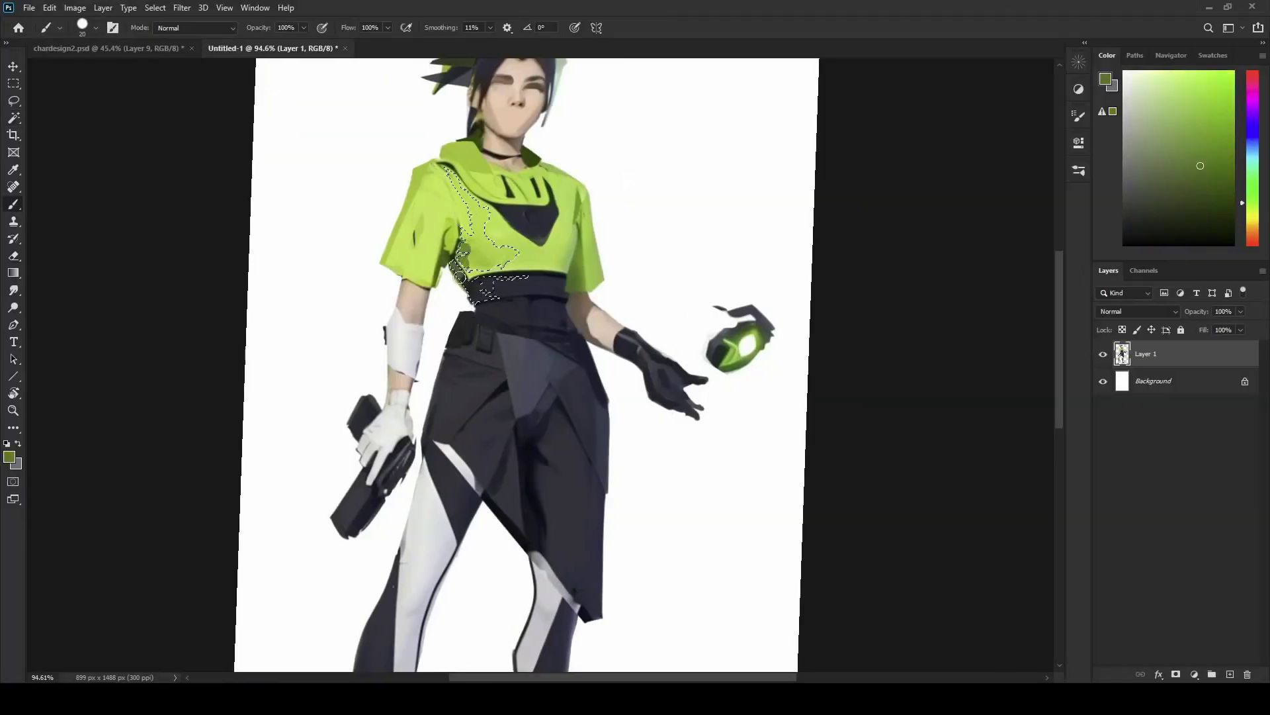
key("ctrl+d")
key("bracketleft")
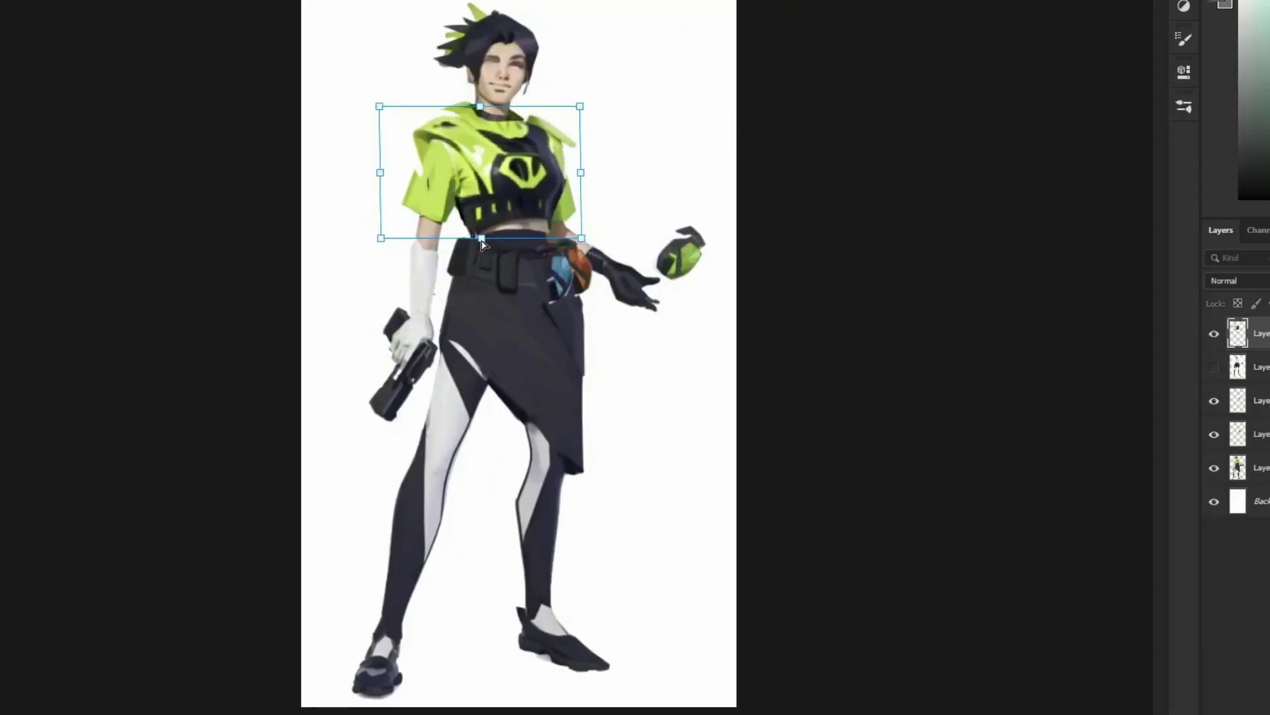
Commit the chest piece's placement over the figure's shoulders and torso, zooming to check the blend.
key("Return")
scroll(493, 104, "up", 2)
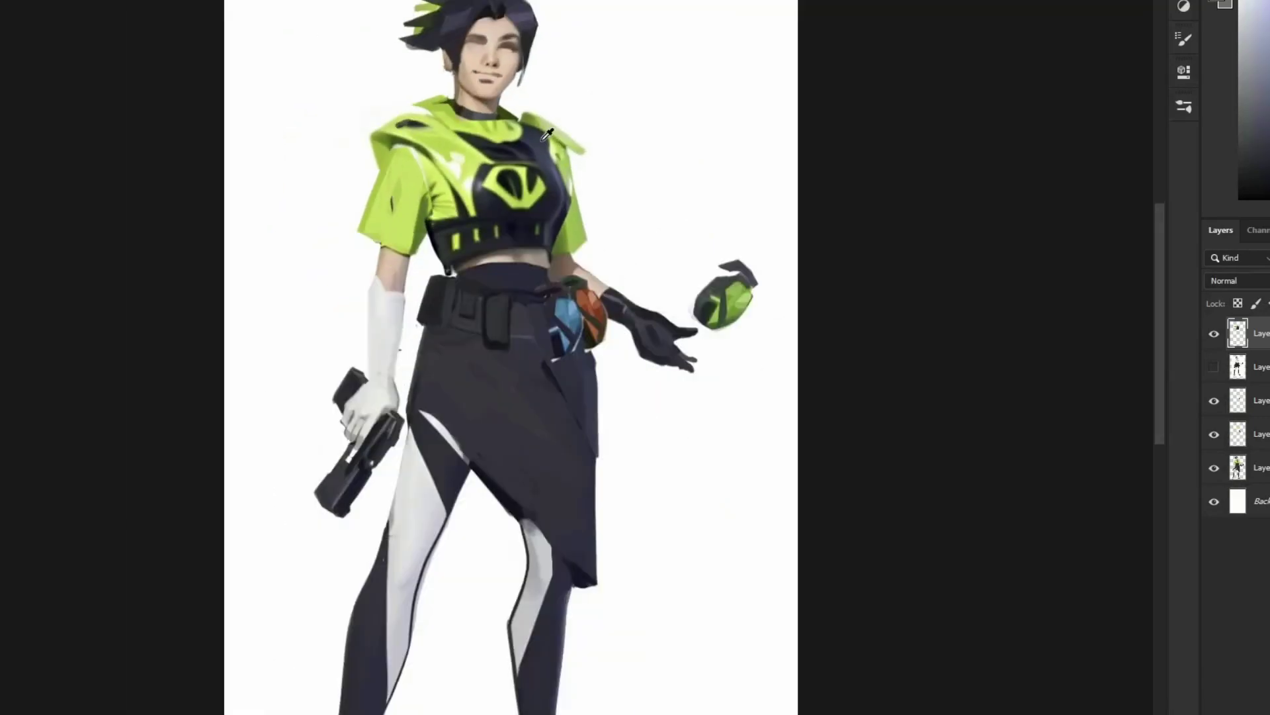
scroll(443, 188, "down", 1)
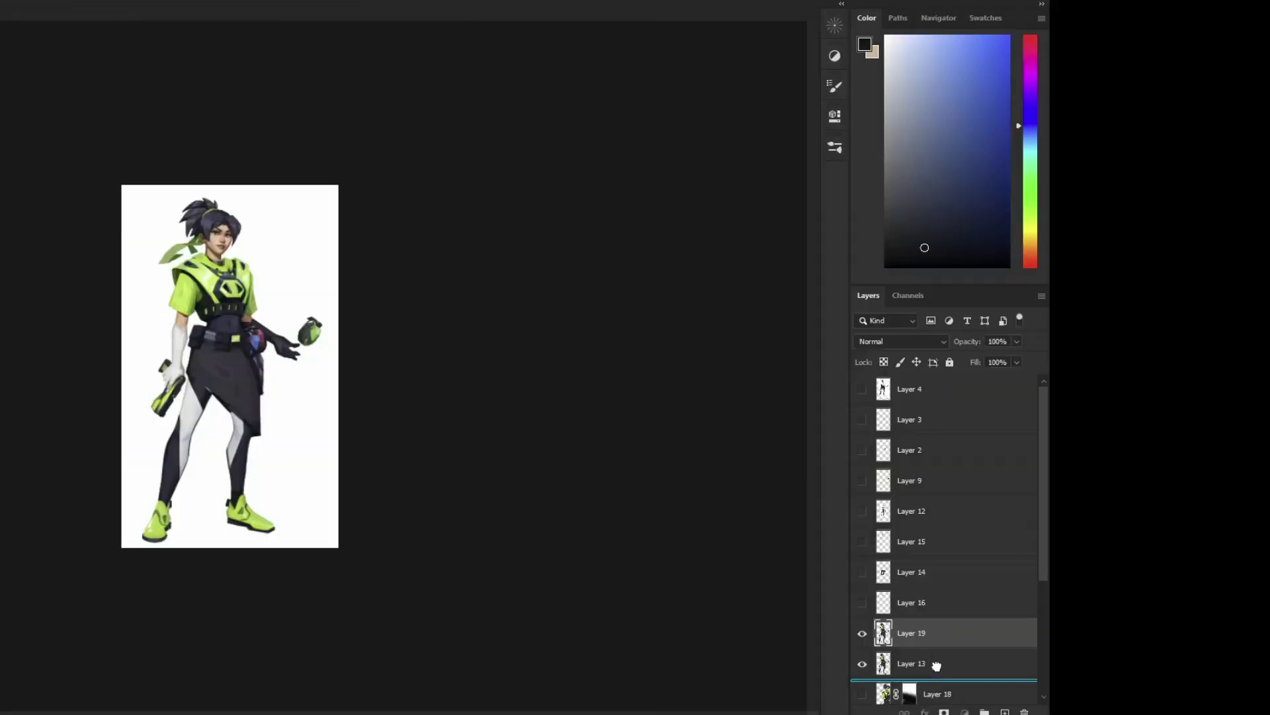
Paste the character image as Layer 19 in paintover UPSCALE.psd and begin transforming it.
key("ctrl+v")
key("ctrl+t")
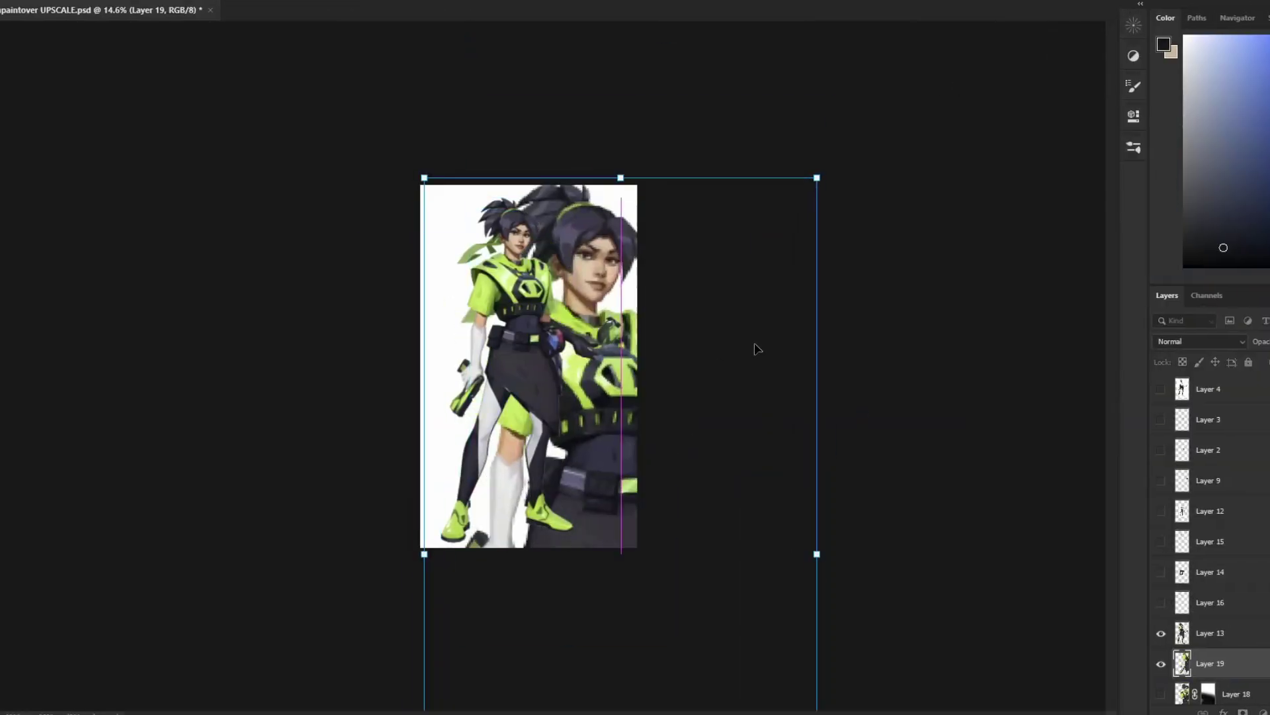